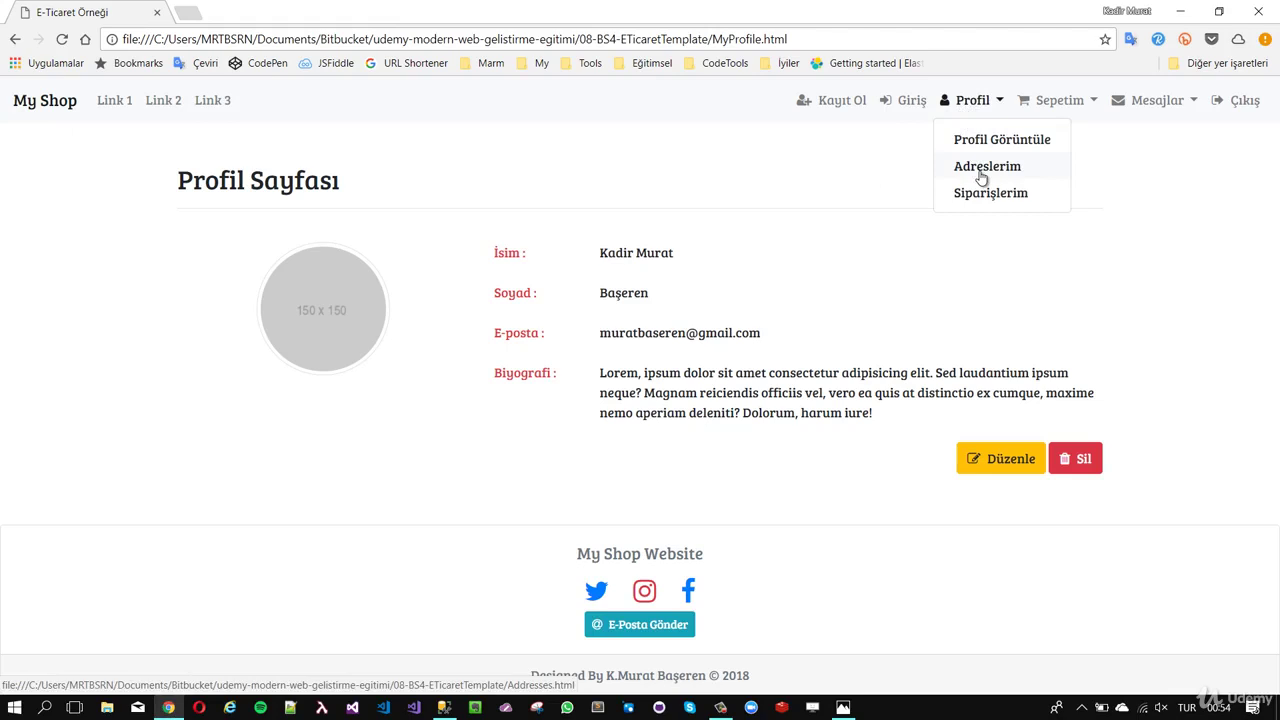
Step: Open the shop site's Adreslerim page to review the address fields it displays
click(981, 177)
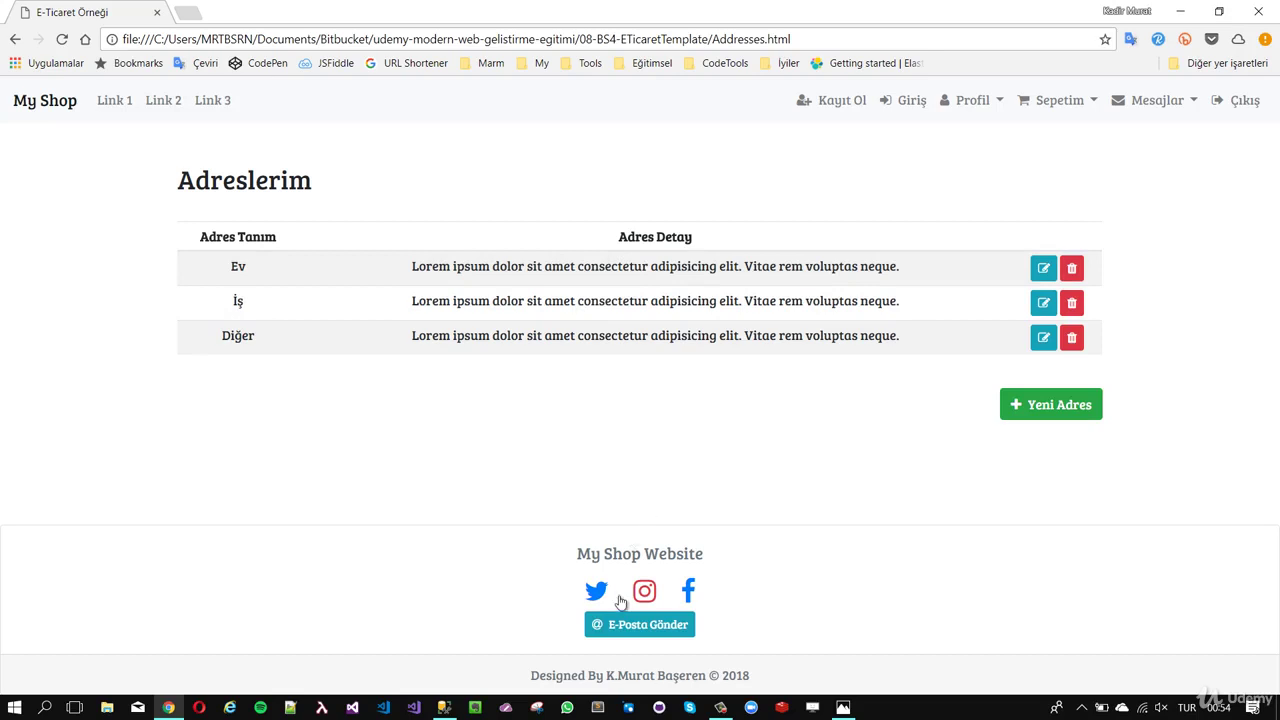
Step: Switch to SQL Server Management Studio and add a new table named Addresses to the diagram beside the Members table
click(443, 707)
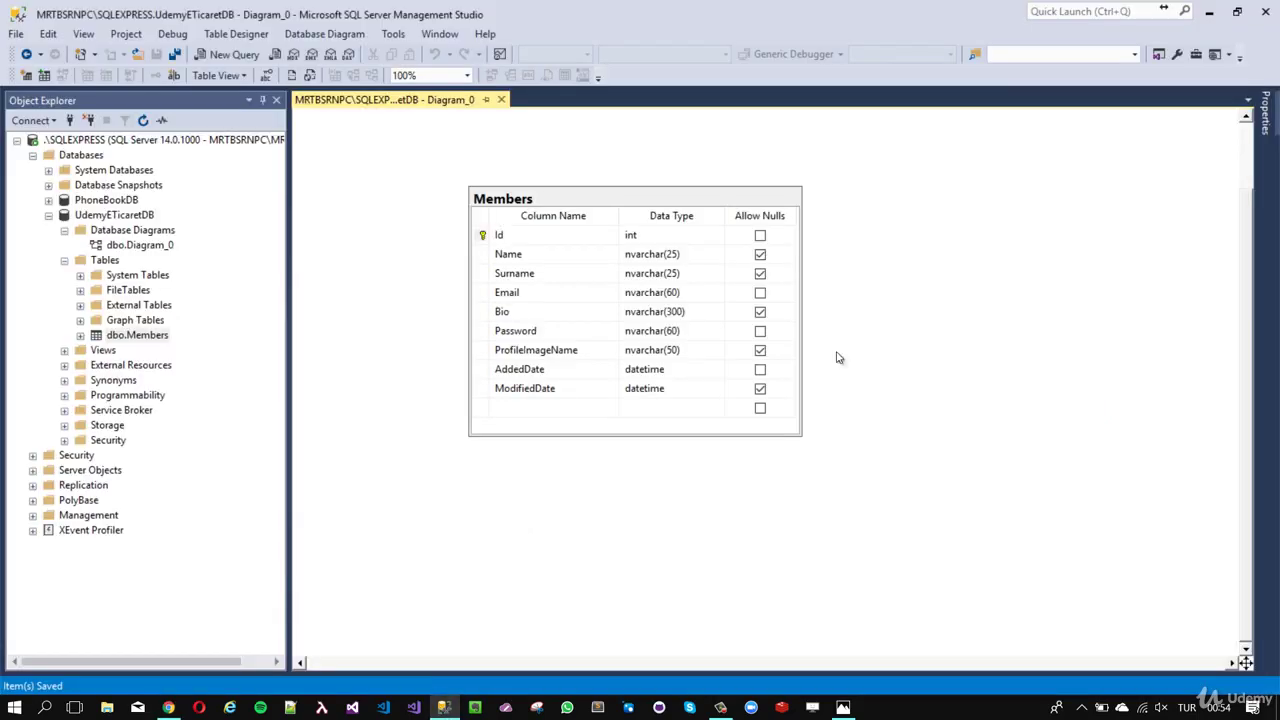
right_click(905, 255)
click(914, 259)
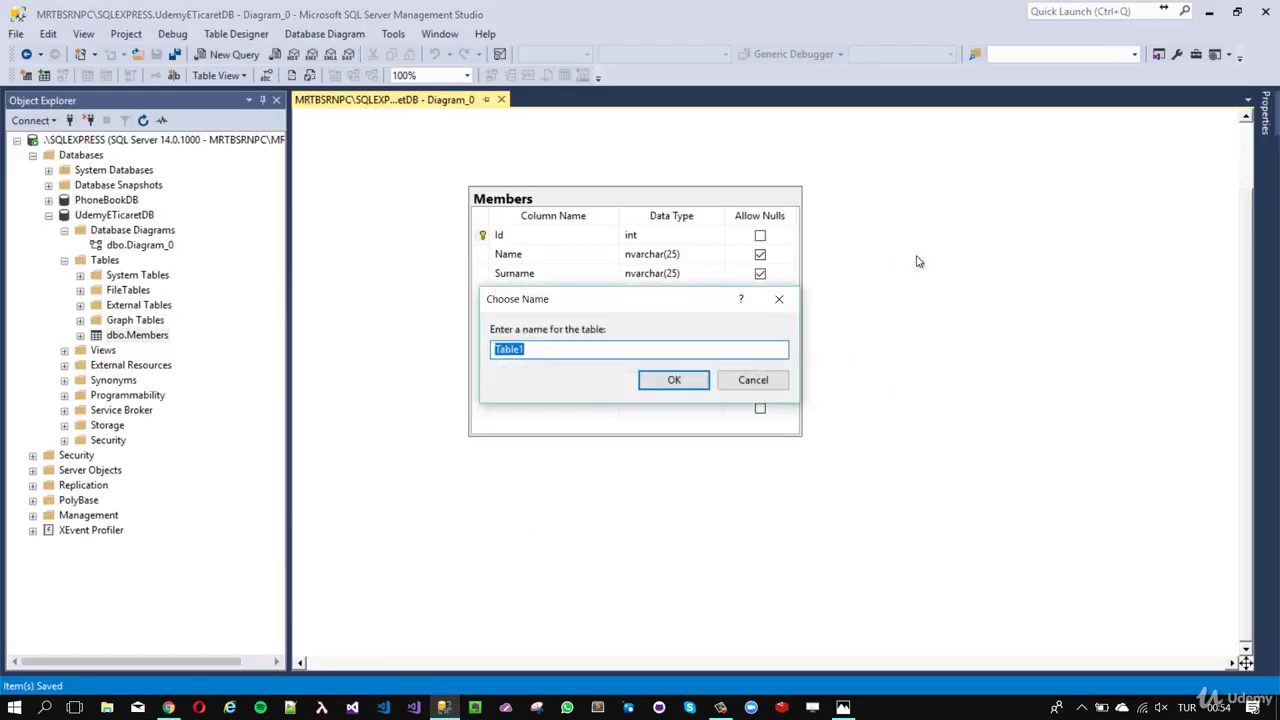
text(Addresses)
key(Return)
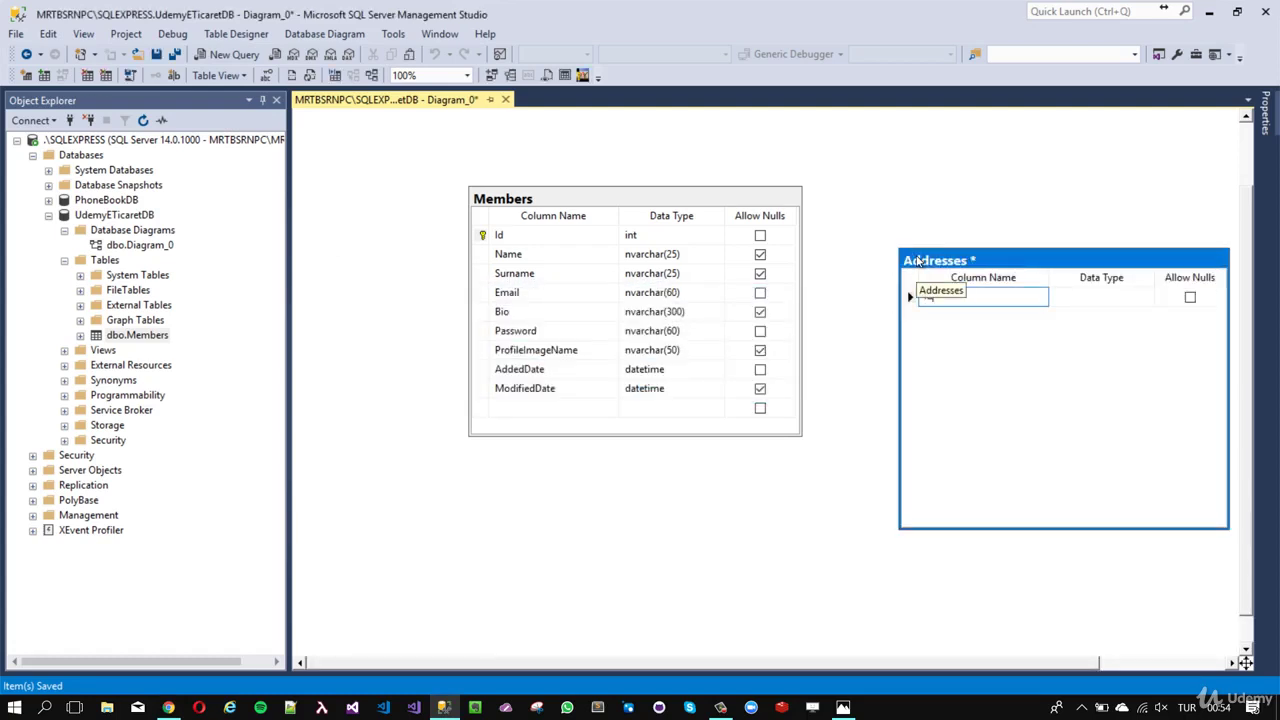
Step: Add three columns named Id, Name and Description to the Addresses table
text(Id)
key(Return)
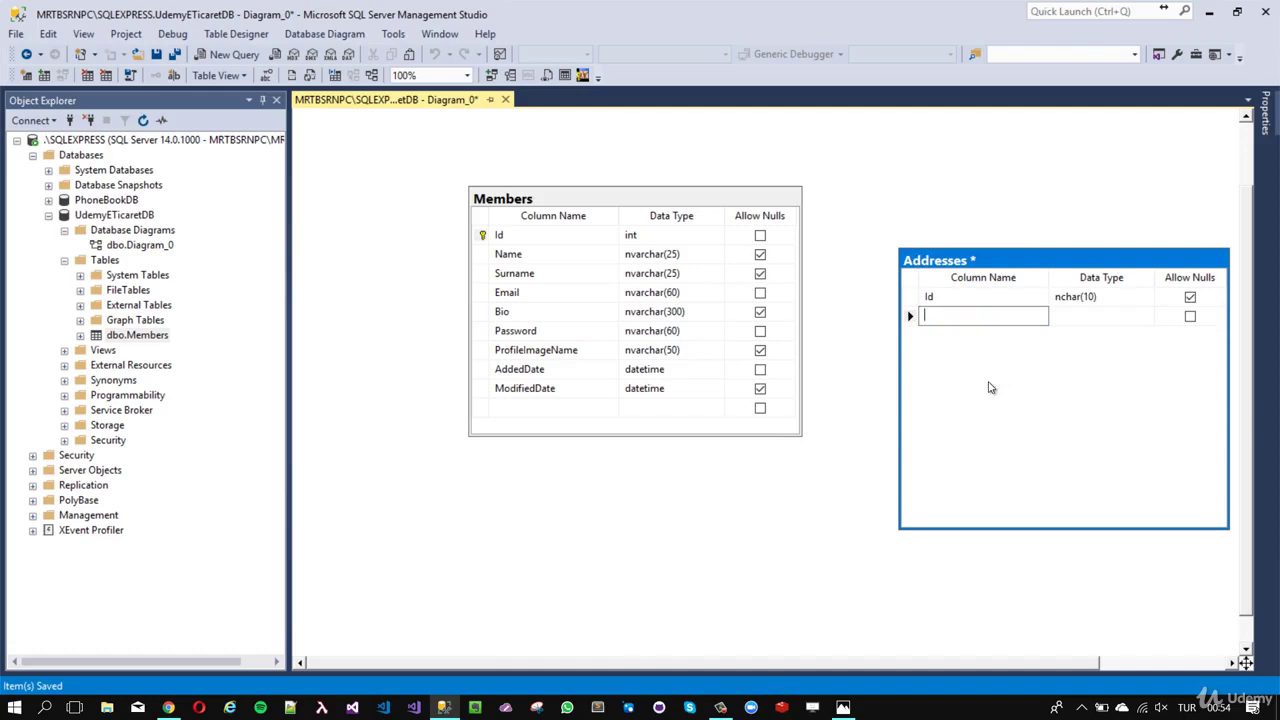
text(Name)
key(Return)
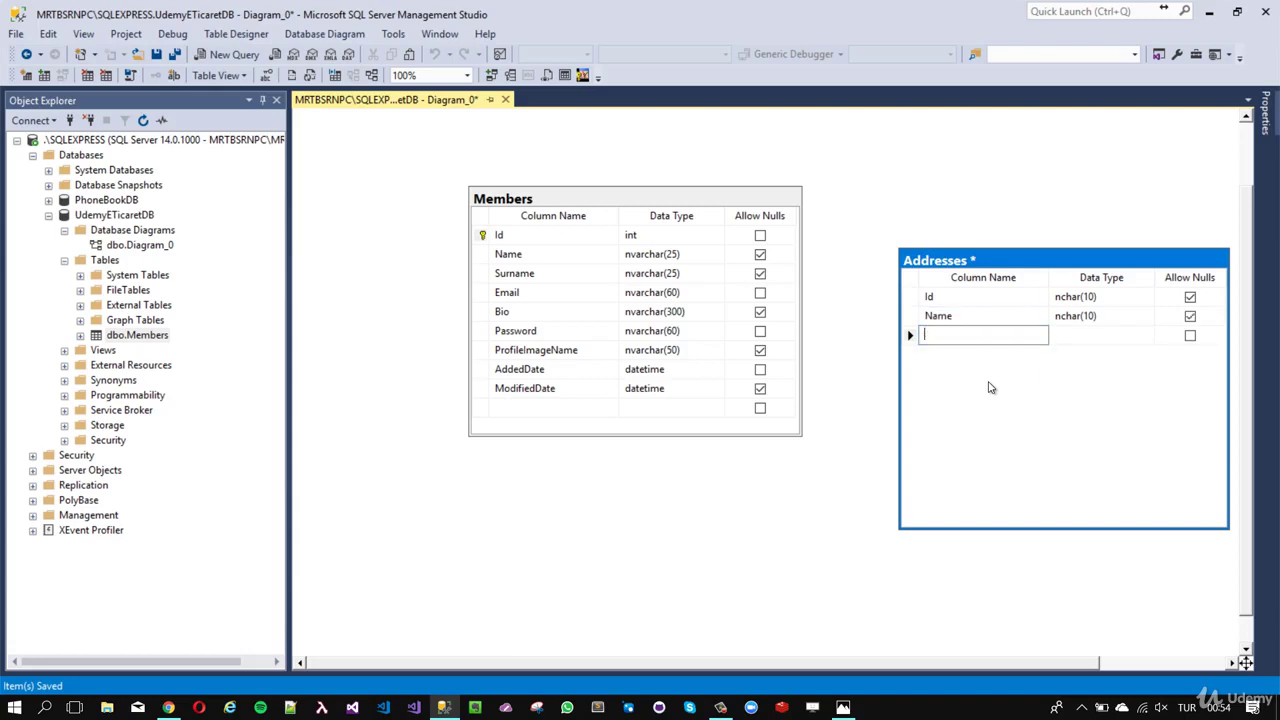
text(Description)
key(Return)
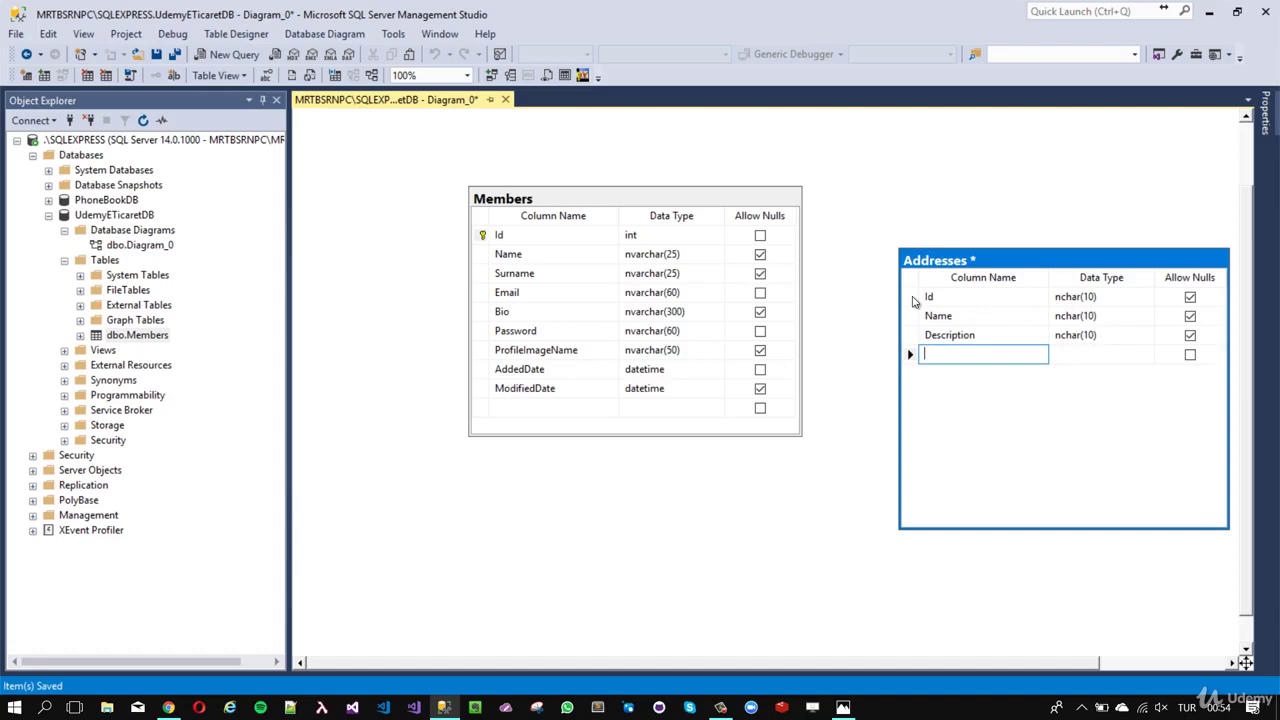
Step: Set the Addresses table's Id column to data type int and make it the primary key
click(1082, 298)
text(int)
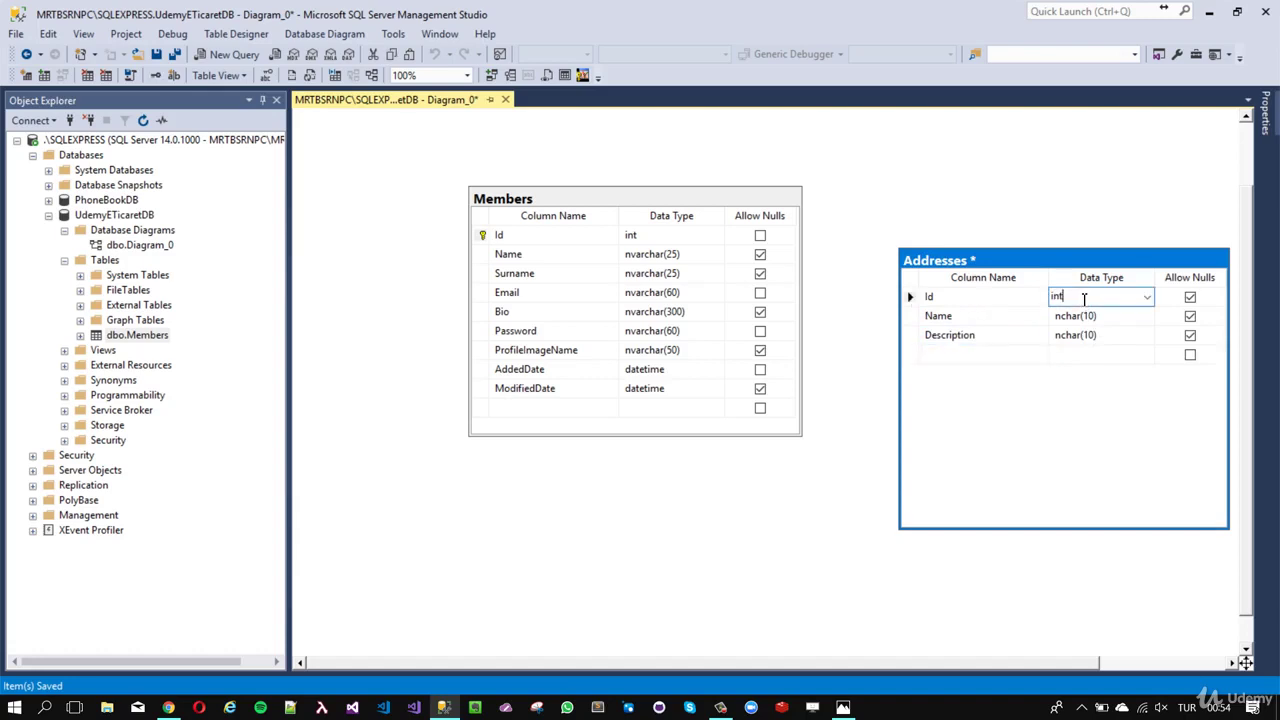
click(1085, 313)
drag(966, 266, 943, 221)
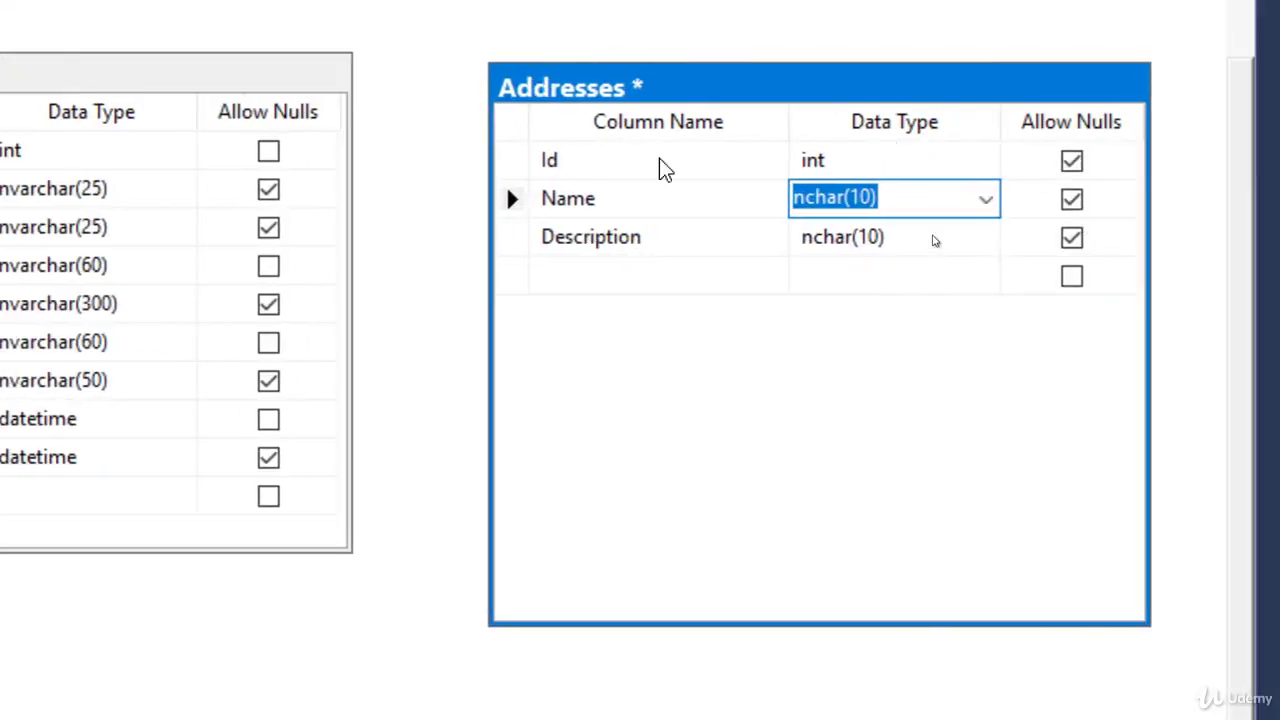
click(512, 161)
right_click(514, 163)
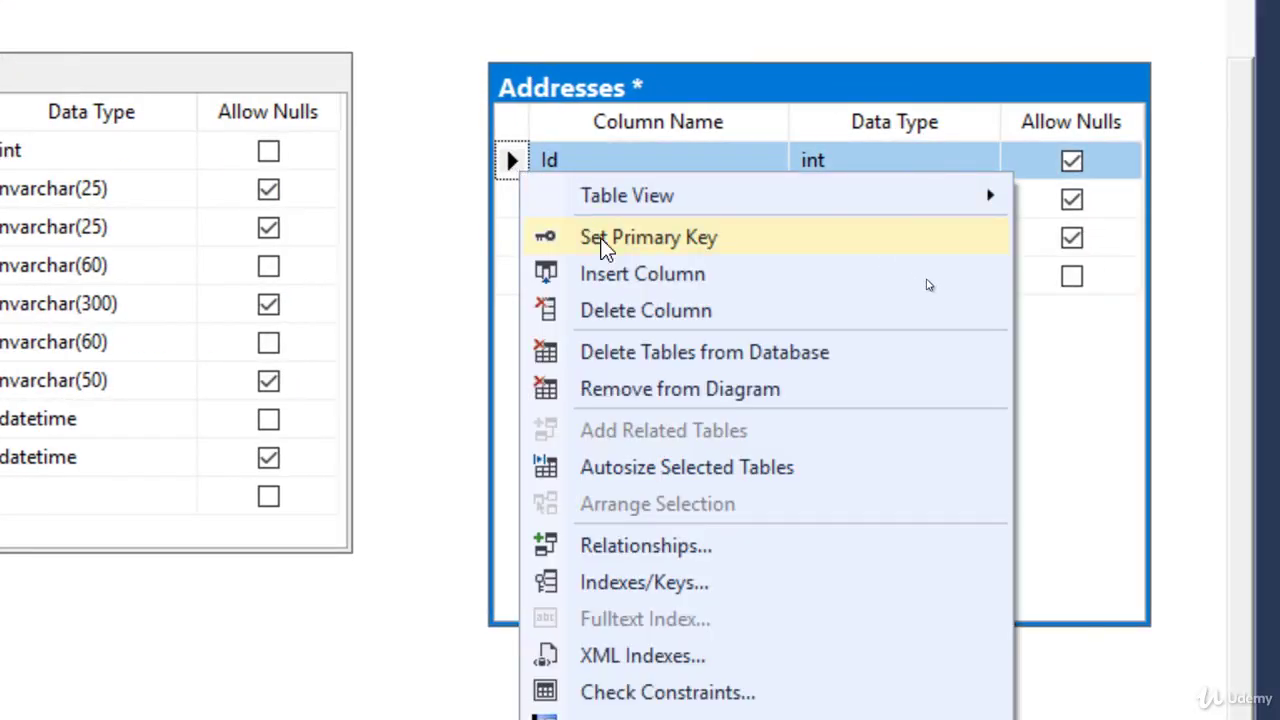
click(603, 240)
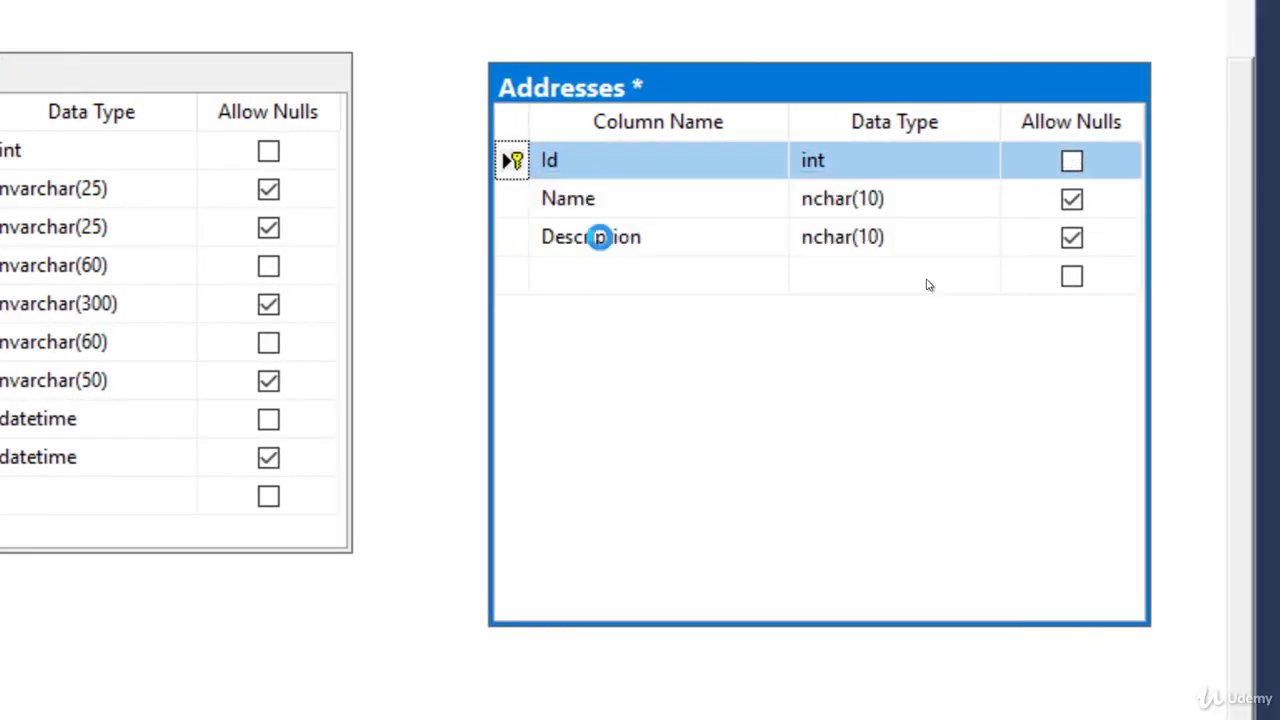
Step: Set the data type of the Addresses table's Name column to nvarchar(30)
click(826, 197)
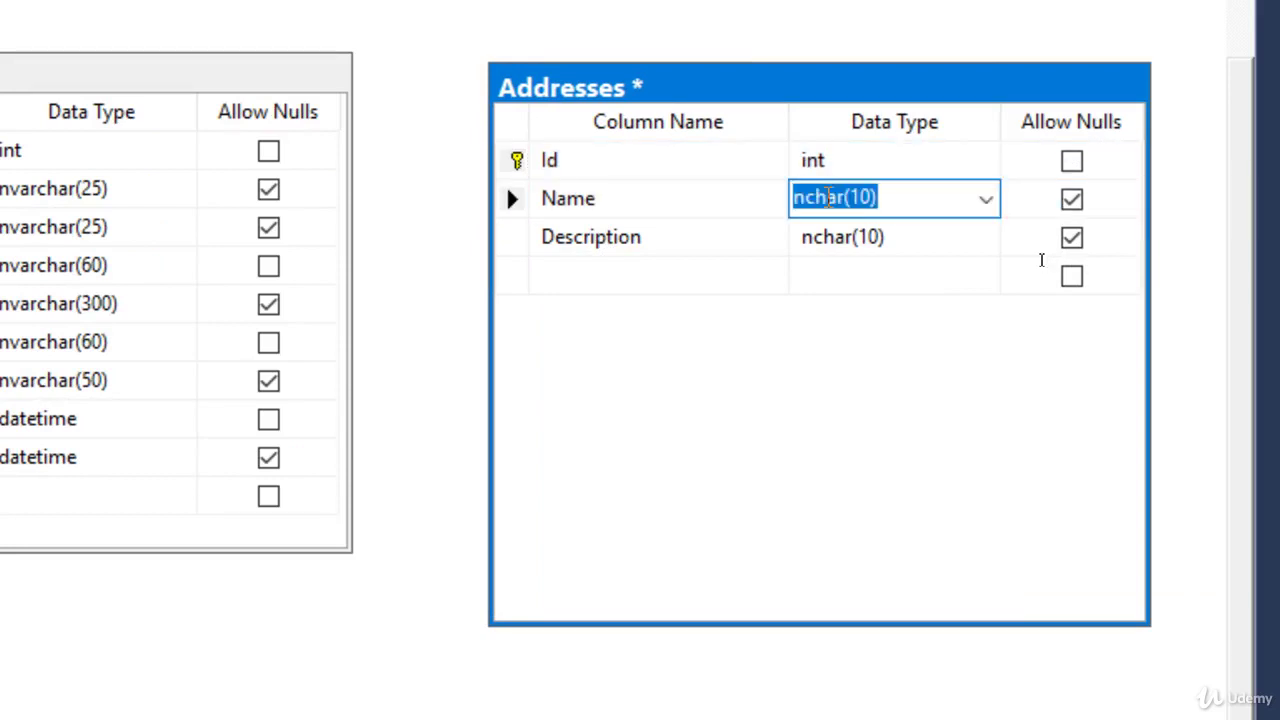
text(nvarc)
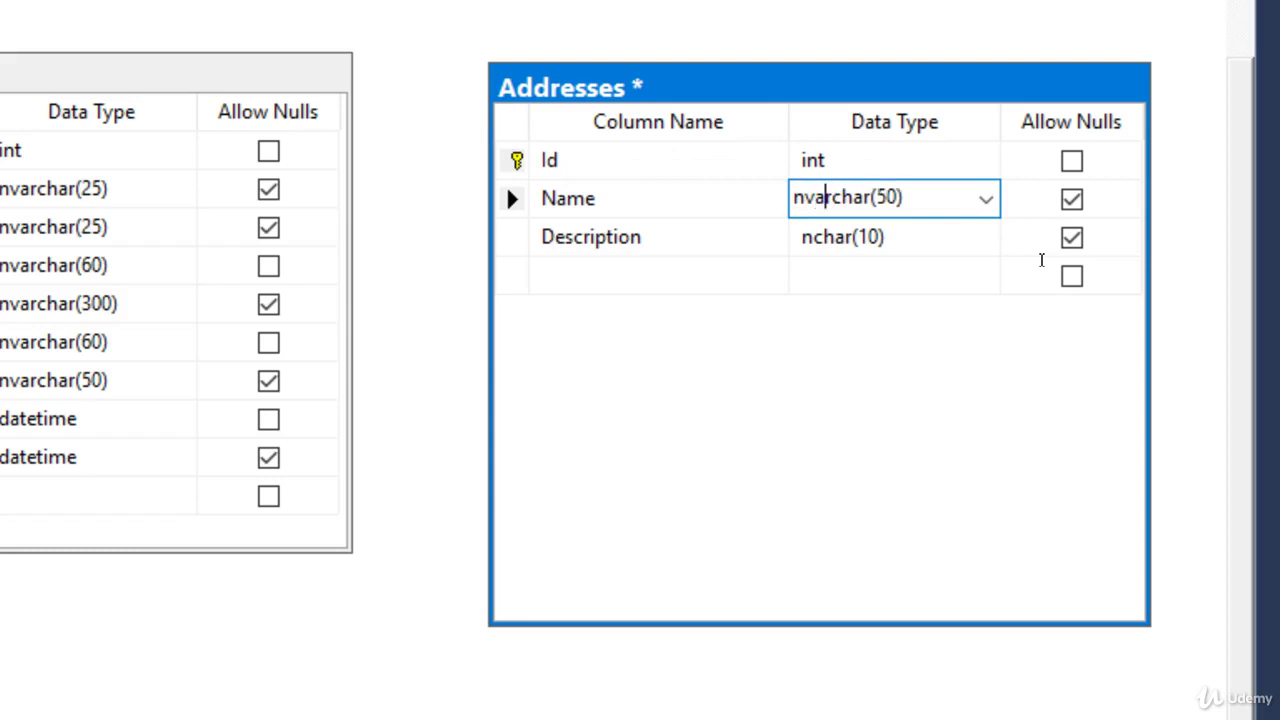
key(Right)
key(Right)
key(Right)
key(Right)
key(shift+Right)
text(3)
key(Down)
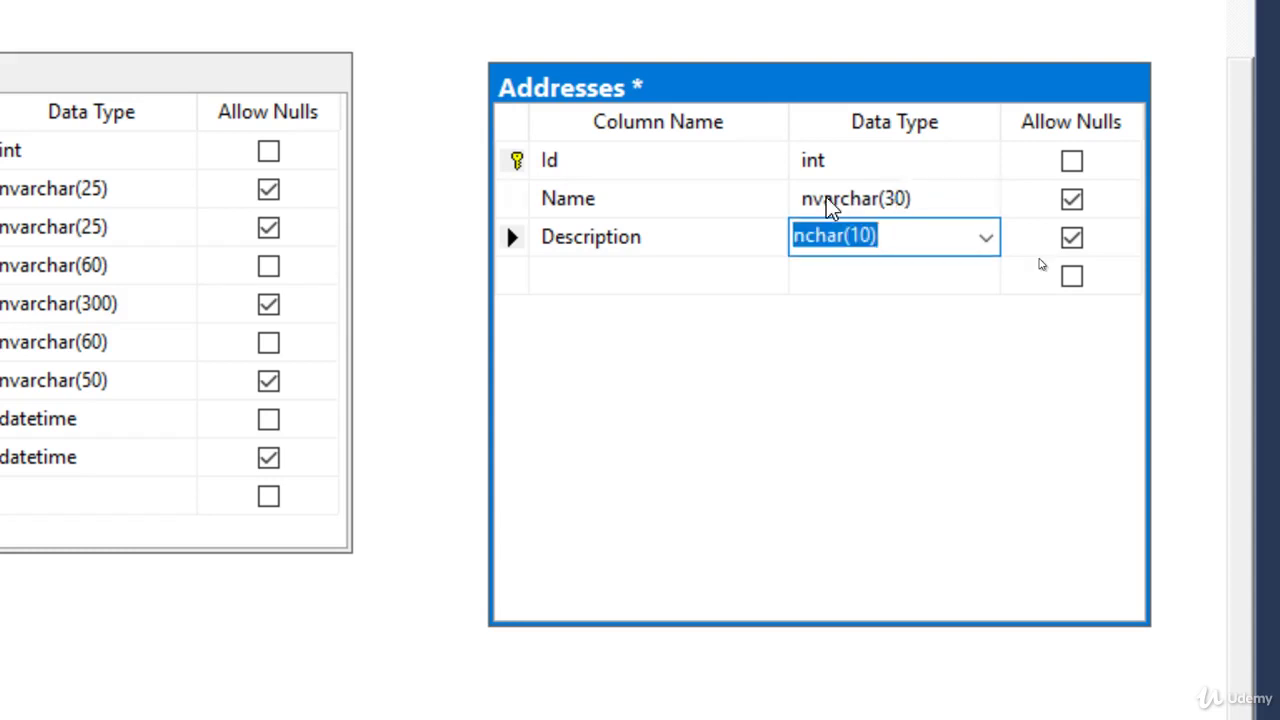
Step: Set the Description column's data type to nvarchar(250) and disallow nulls for both Name and Description
text(nvarc)
key(Right)
key(Right)
key(Right)
key(Right)
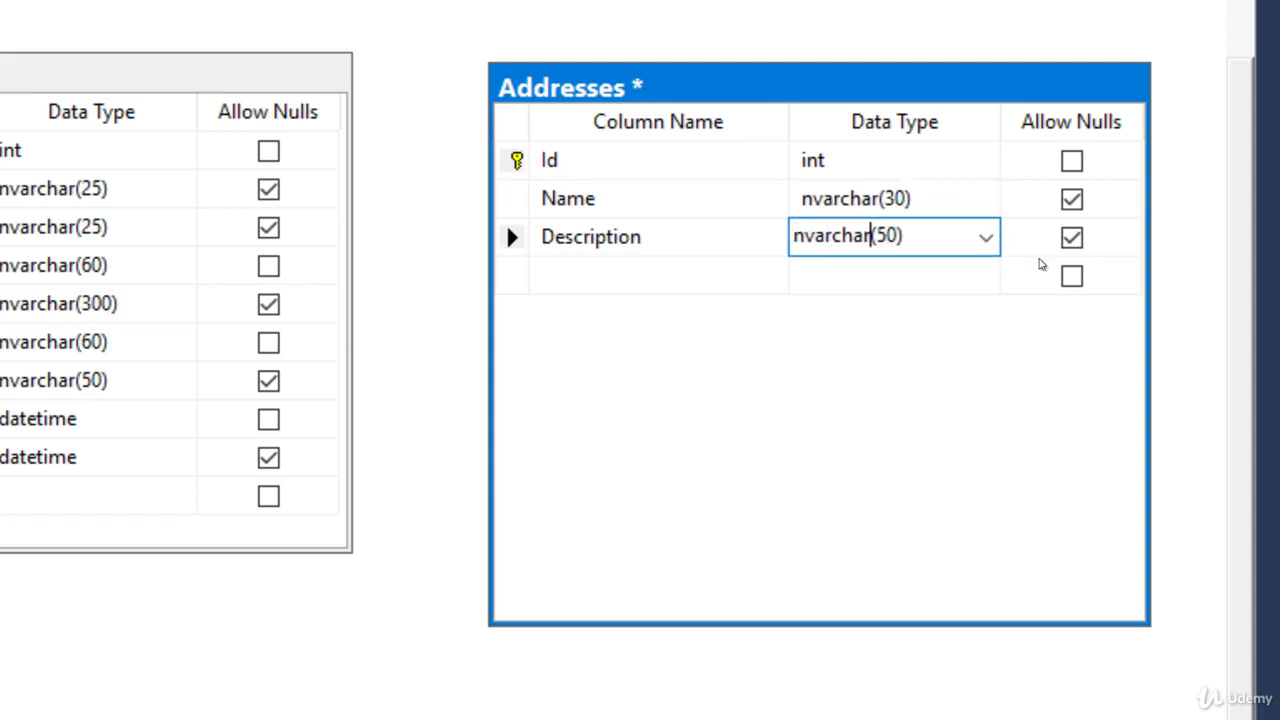
text(2)
key(Down)
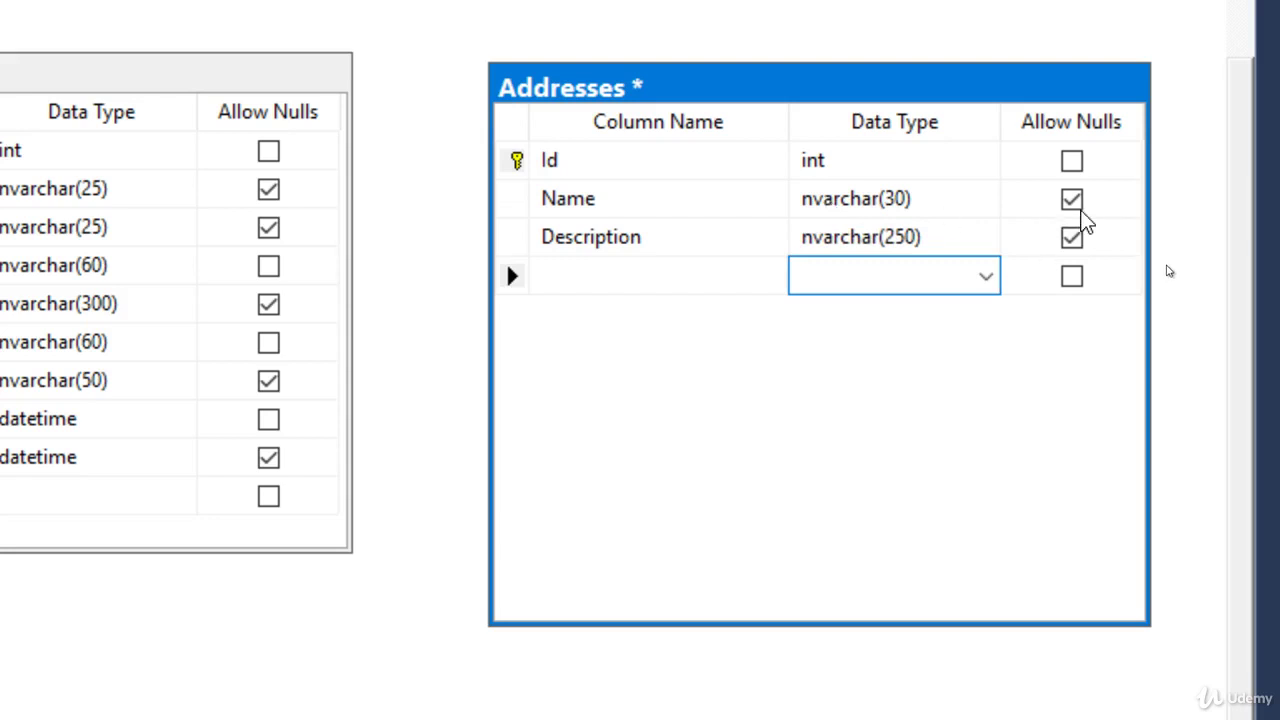
click(1078, 203)
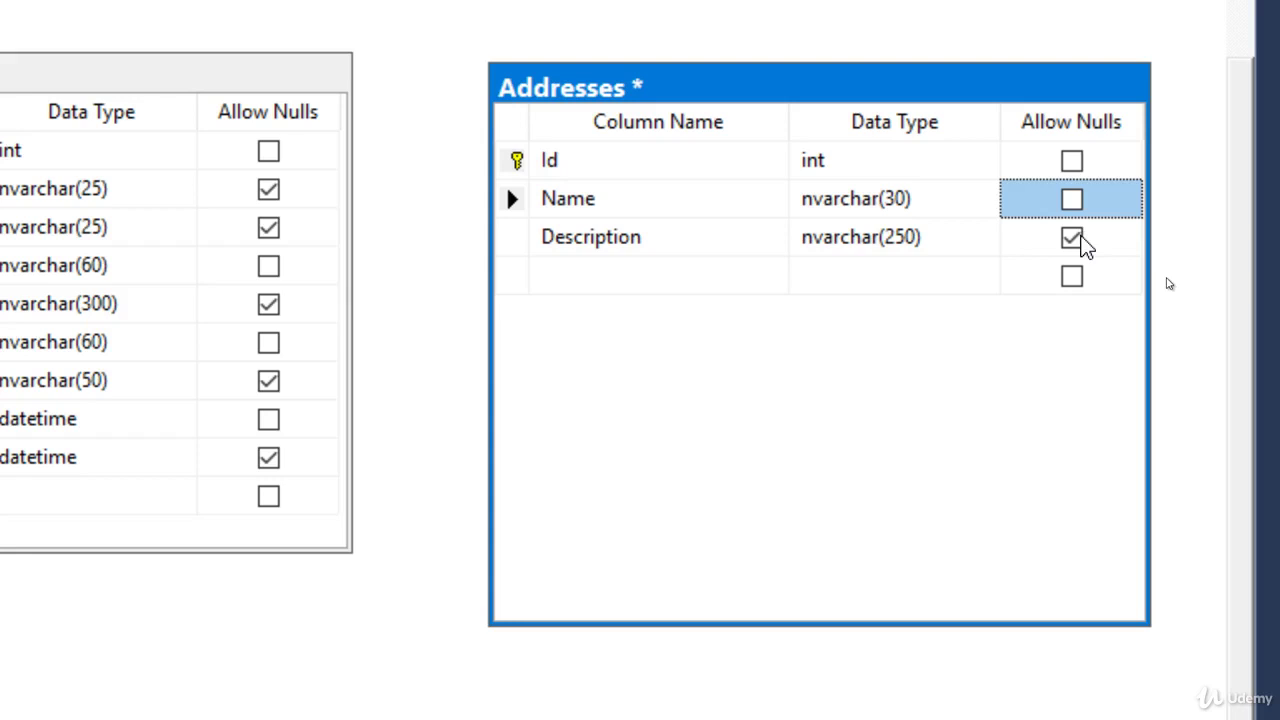
click(1084, 246)
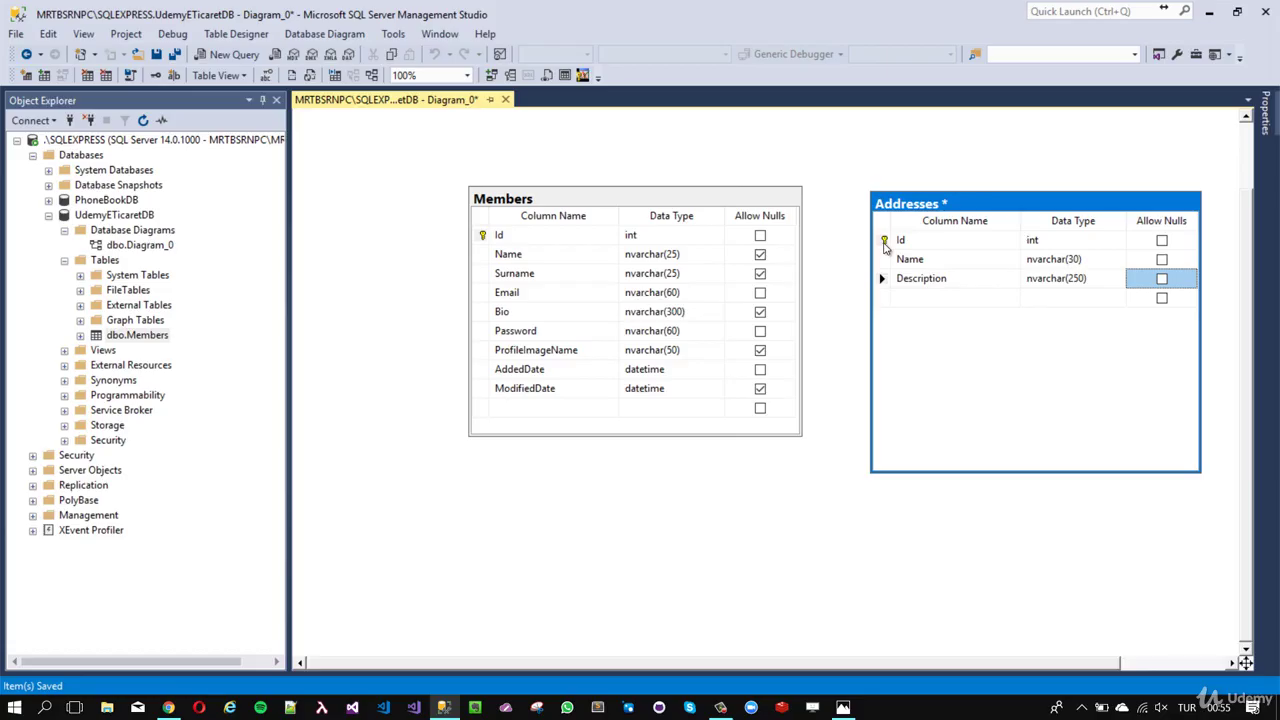
Step: Make the Addresses table's Id column an identity column by setting Is Identity to Yes
right_click(516, 165)
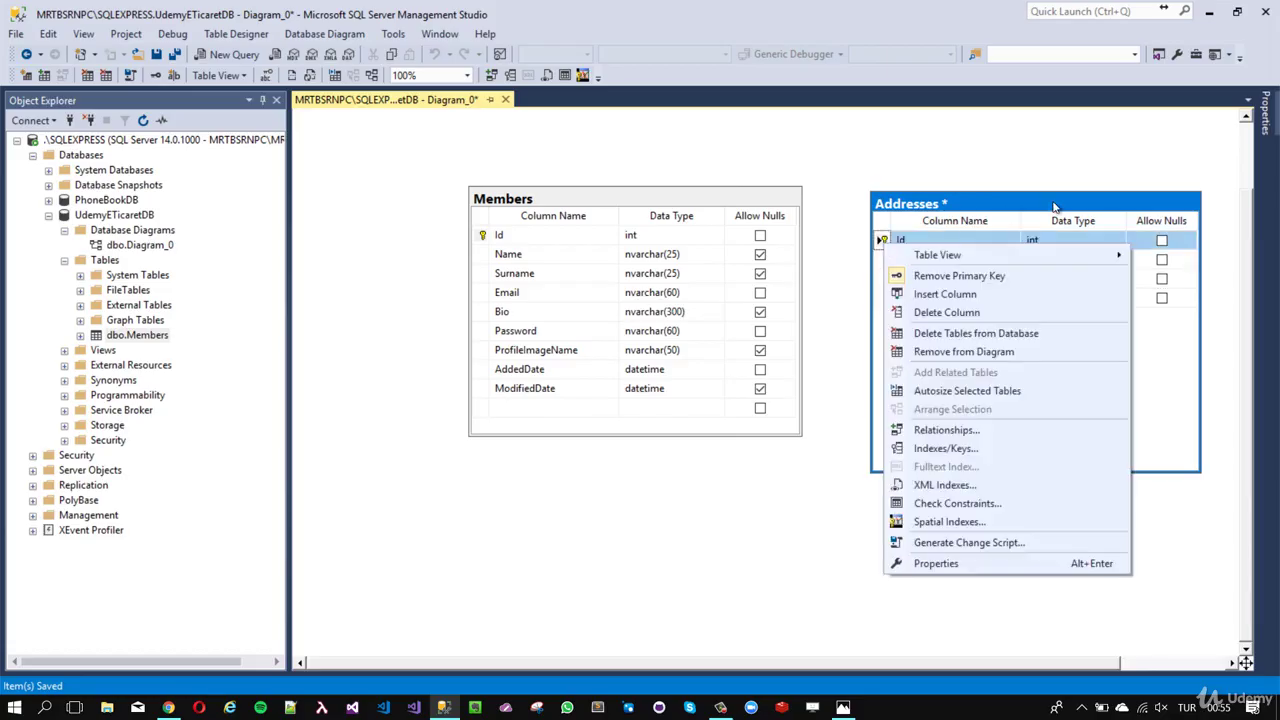
click(1272, 133)
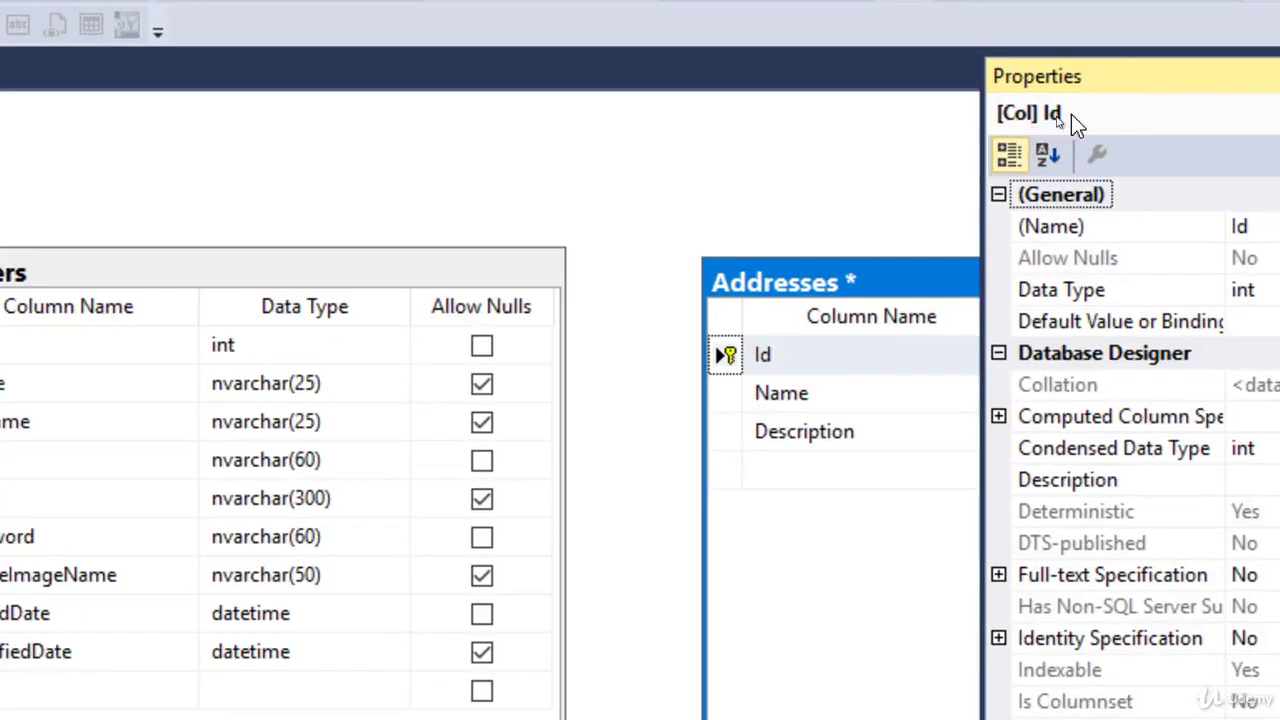
click(1061, 122)
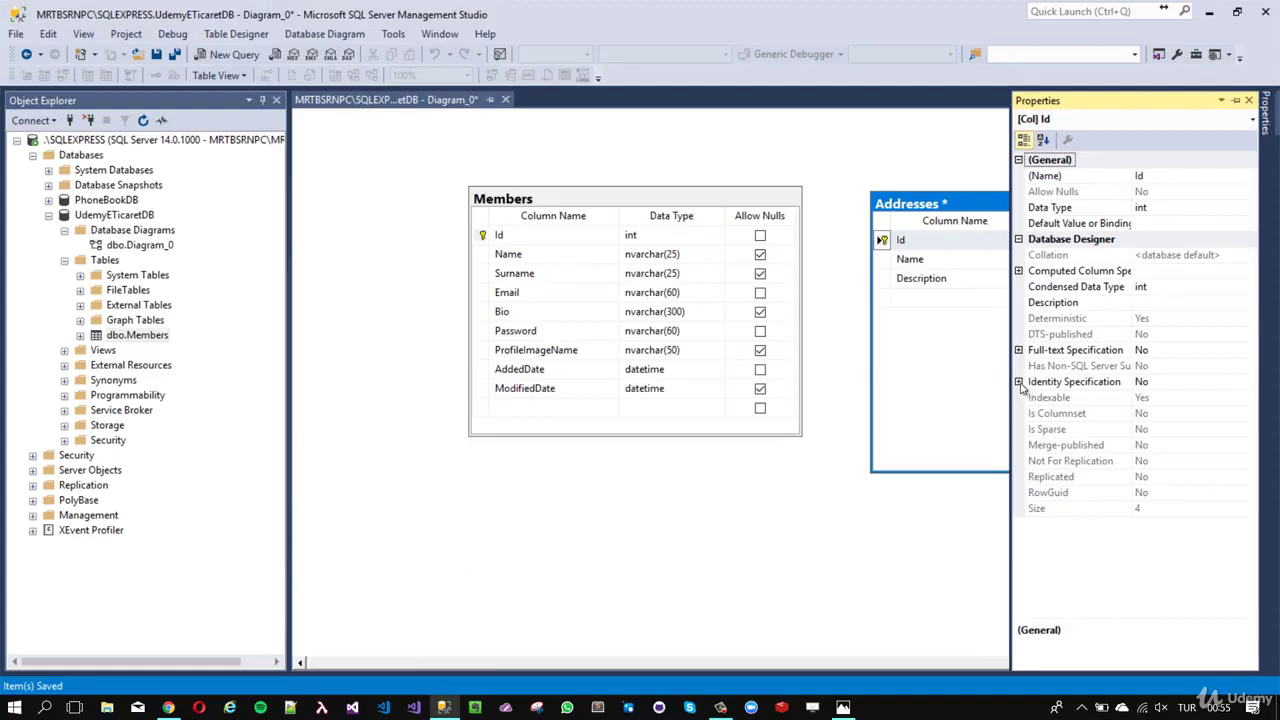
click(1020, 383)
double_click(1141, 400)
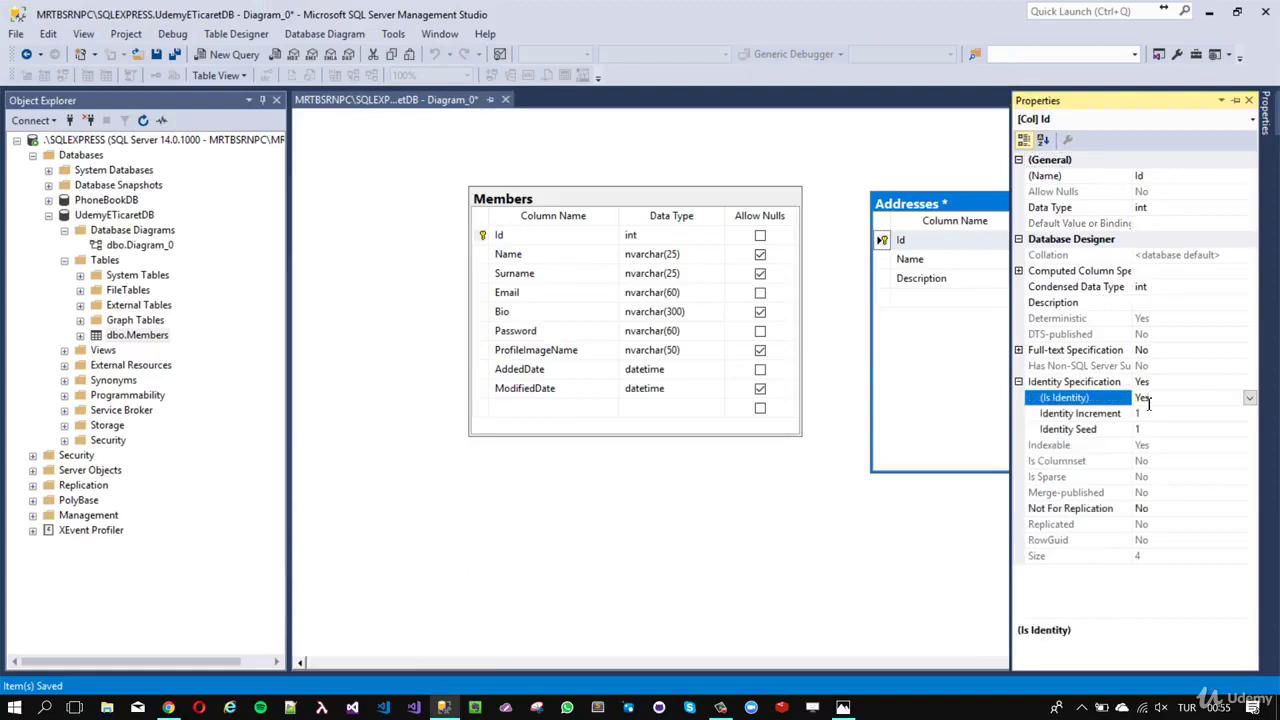
click(909, 379)
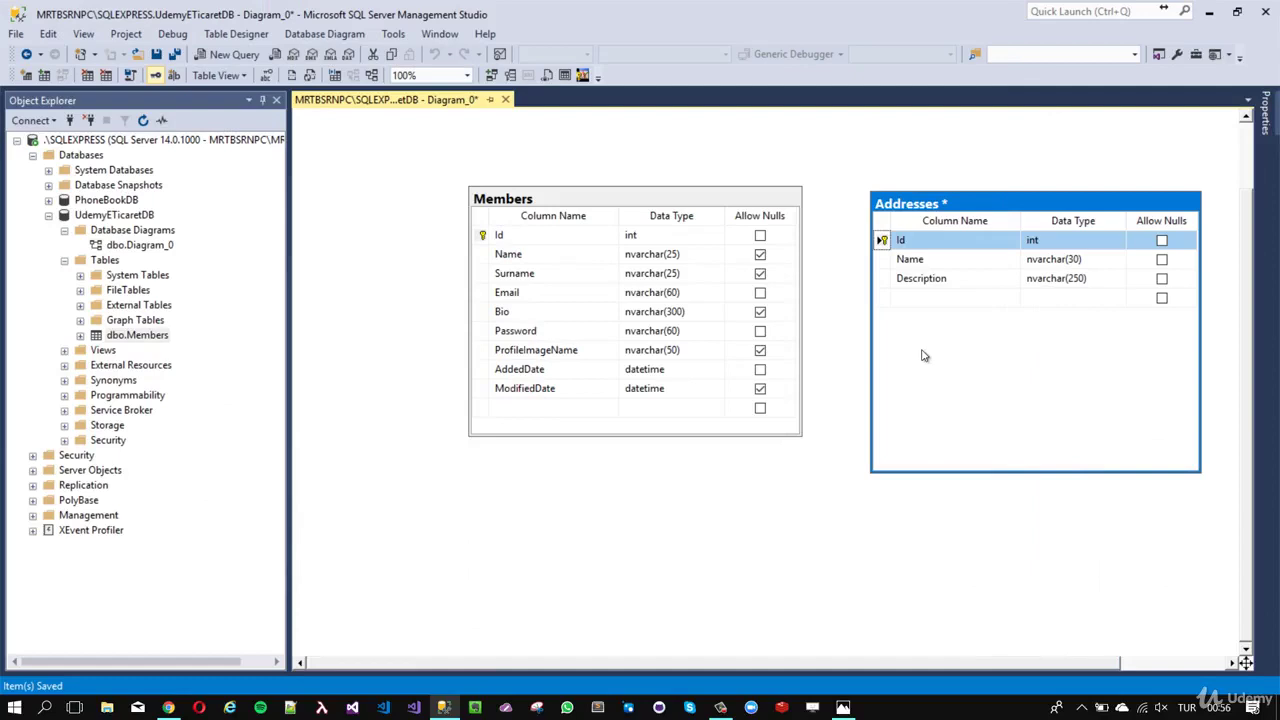
Step: Add an AddedDate column of type datetime to the Addresses table and disallow nulls for it
click(944, 300)
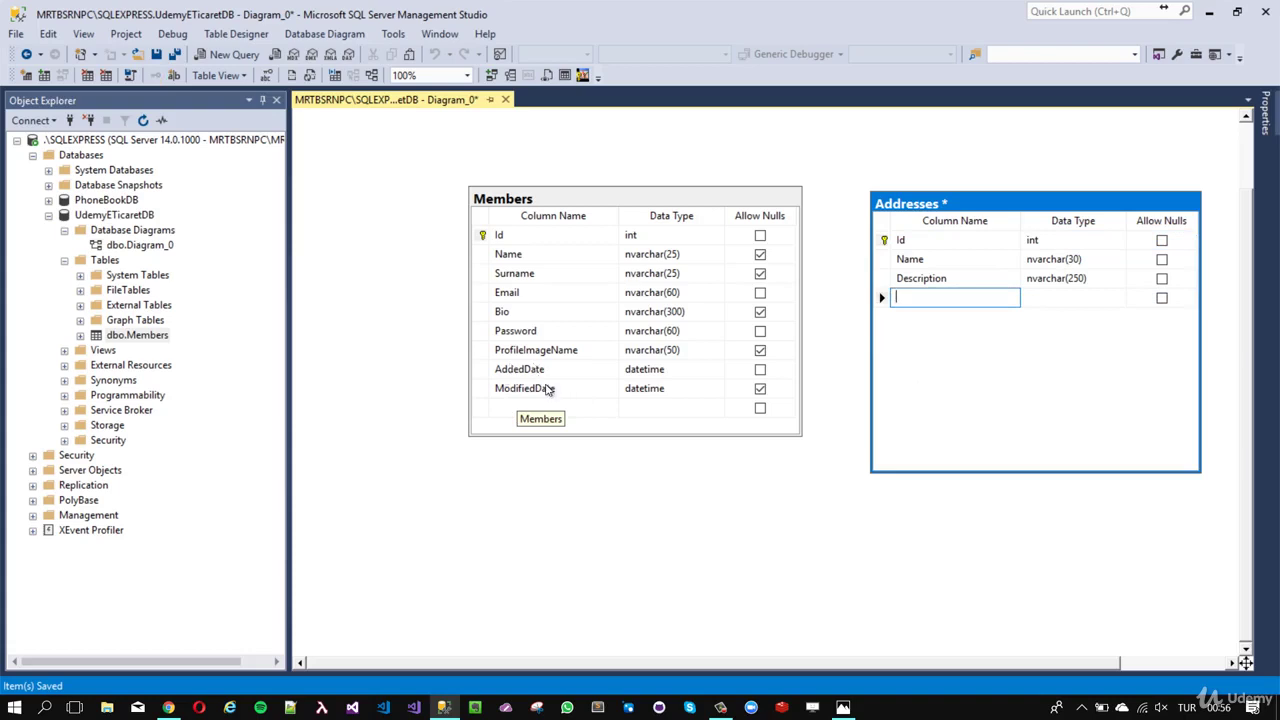
text(Add)
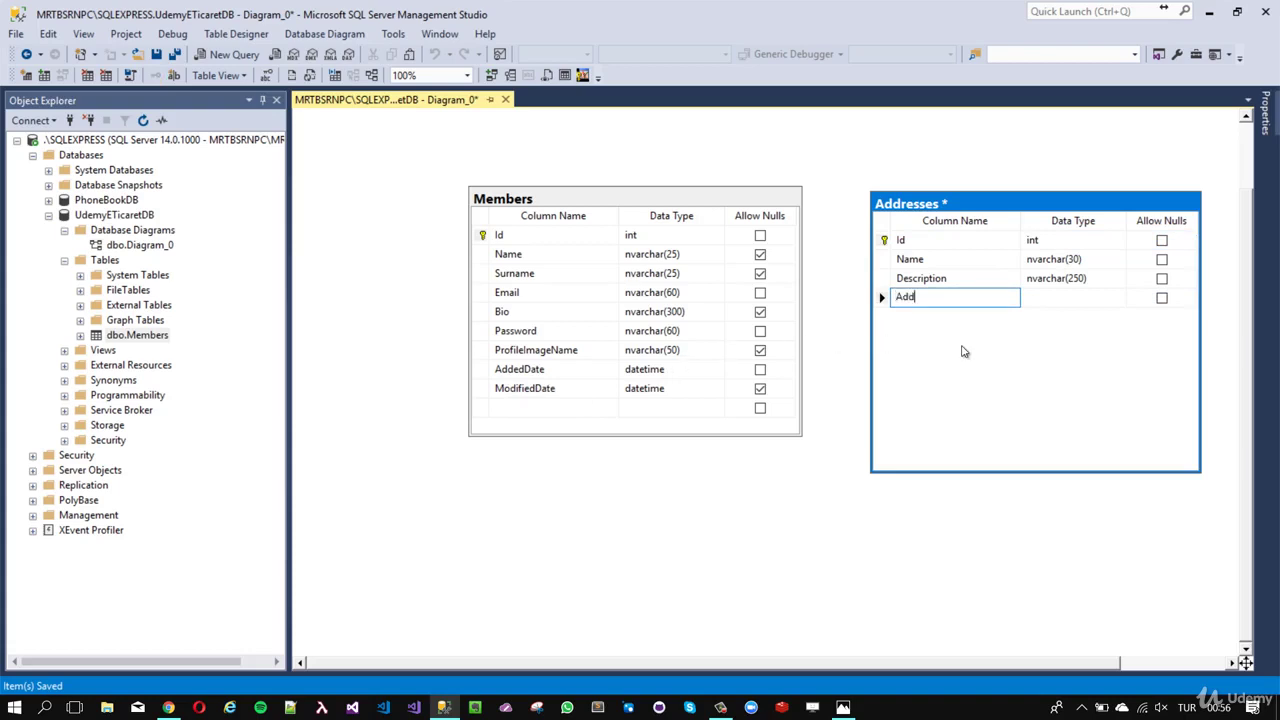
text(edDate)
key(Tab)
text(dat)
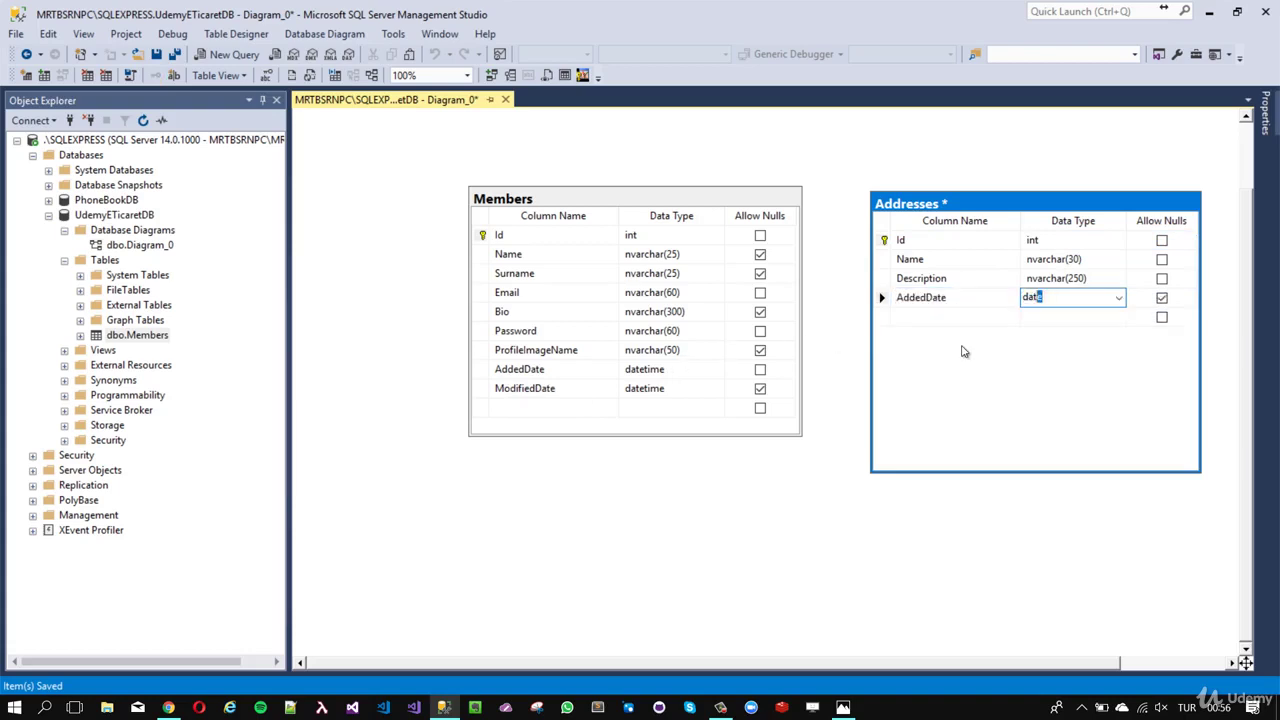
text(etime)
key(Tab)
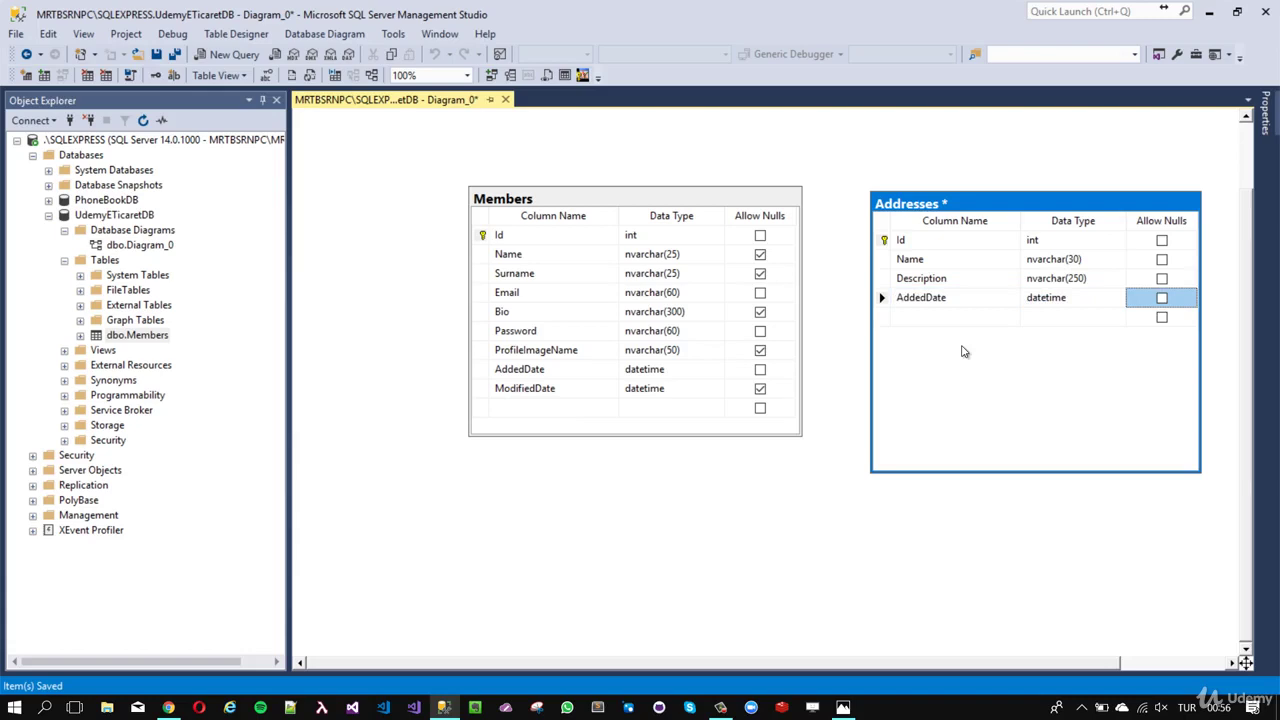
key(Tab)
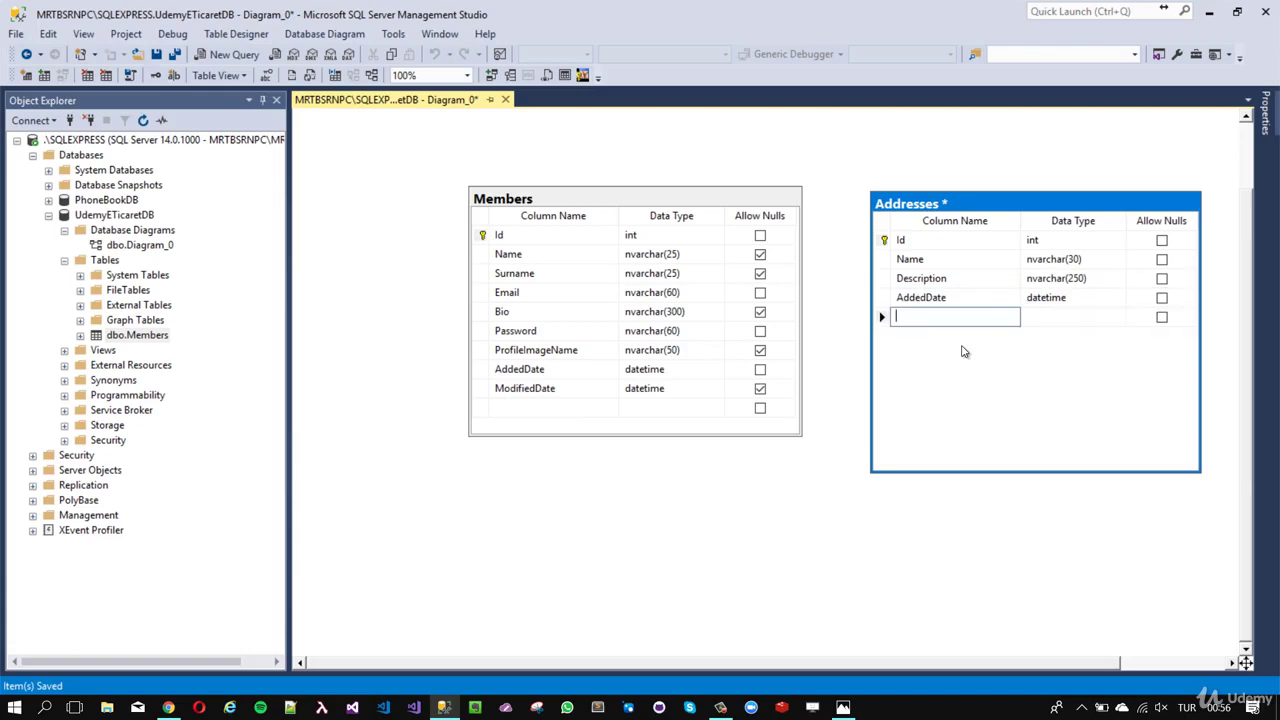
Step: Add a nullable ModifiedDate column of type datetime to Addresses and shorten the table box to fit its rows
text(ModifiedDate)
key(Tab)
text(da)
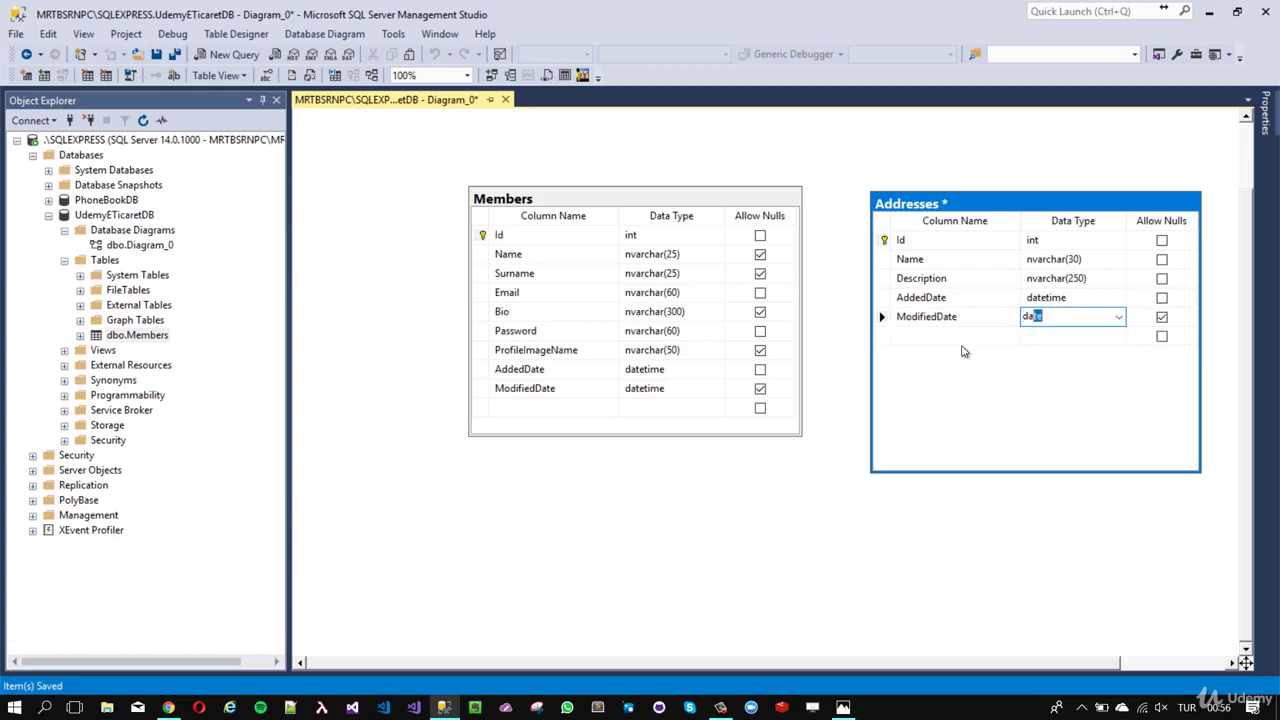
text(tetime)
key(Return)
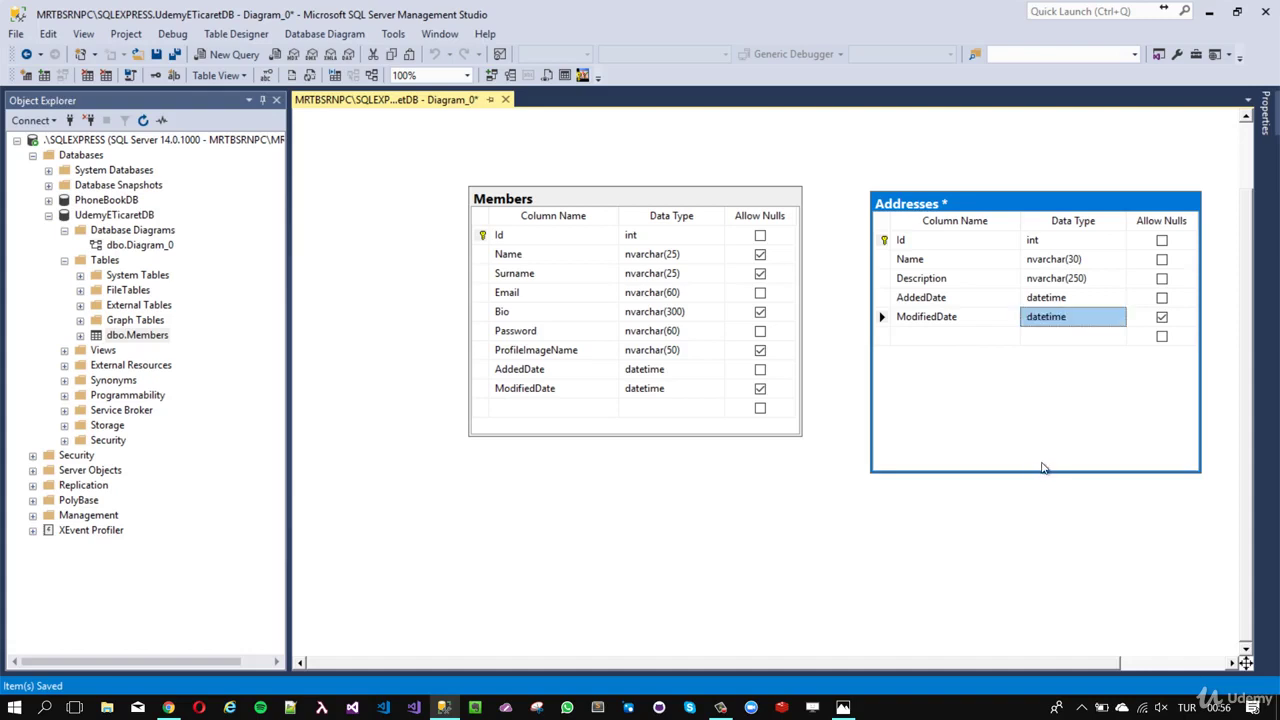
drag(1043, 471, 1050, 383)
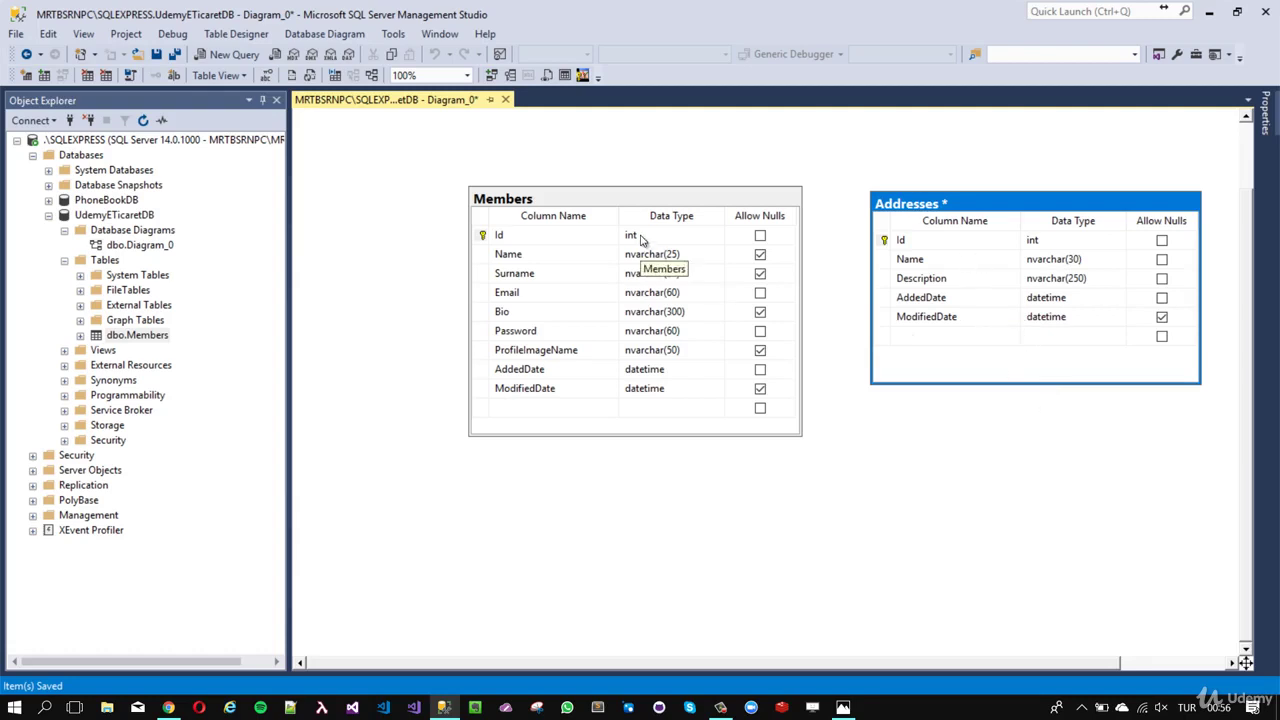
Step: Add a Member_Id column of type int to the Addresses table and disallow nulls for it
click(935, 335)
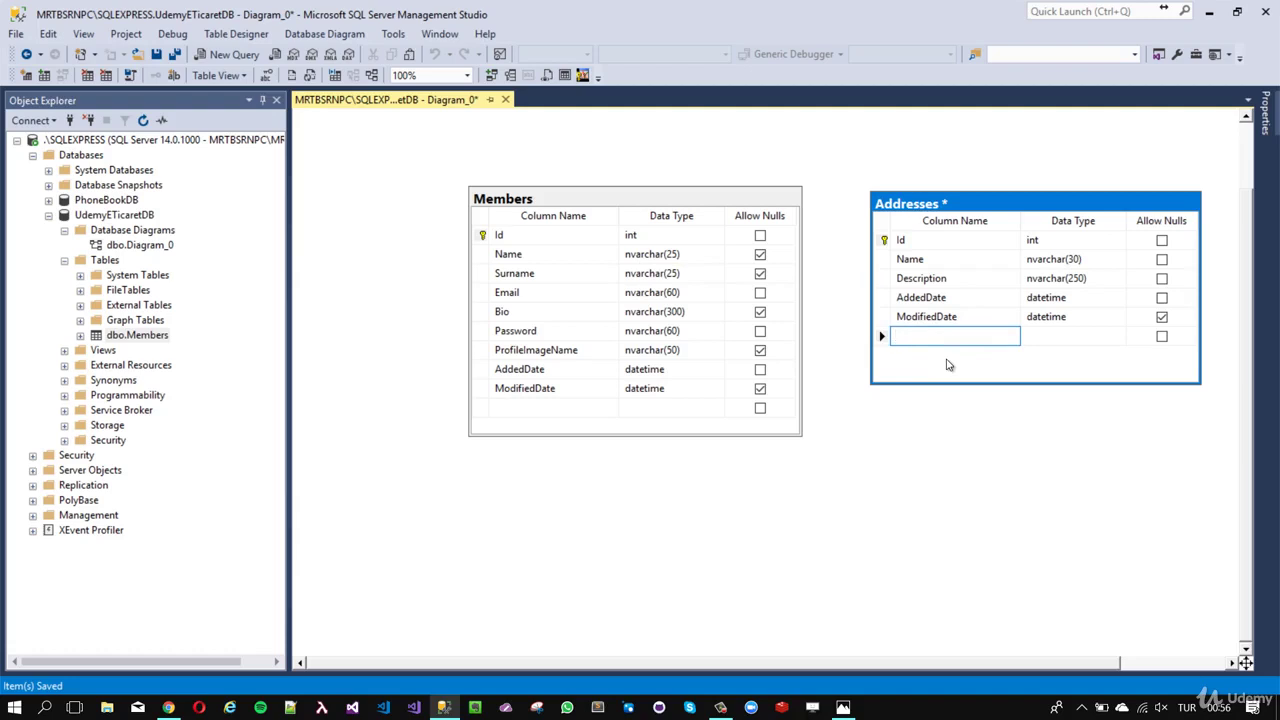
text(Member_Id)
click(1065, 335)
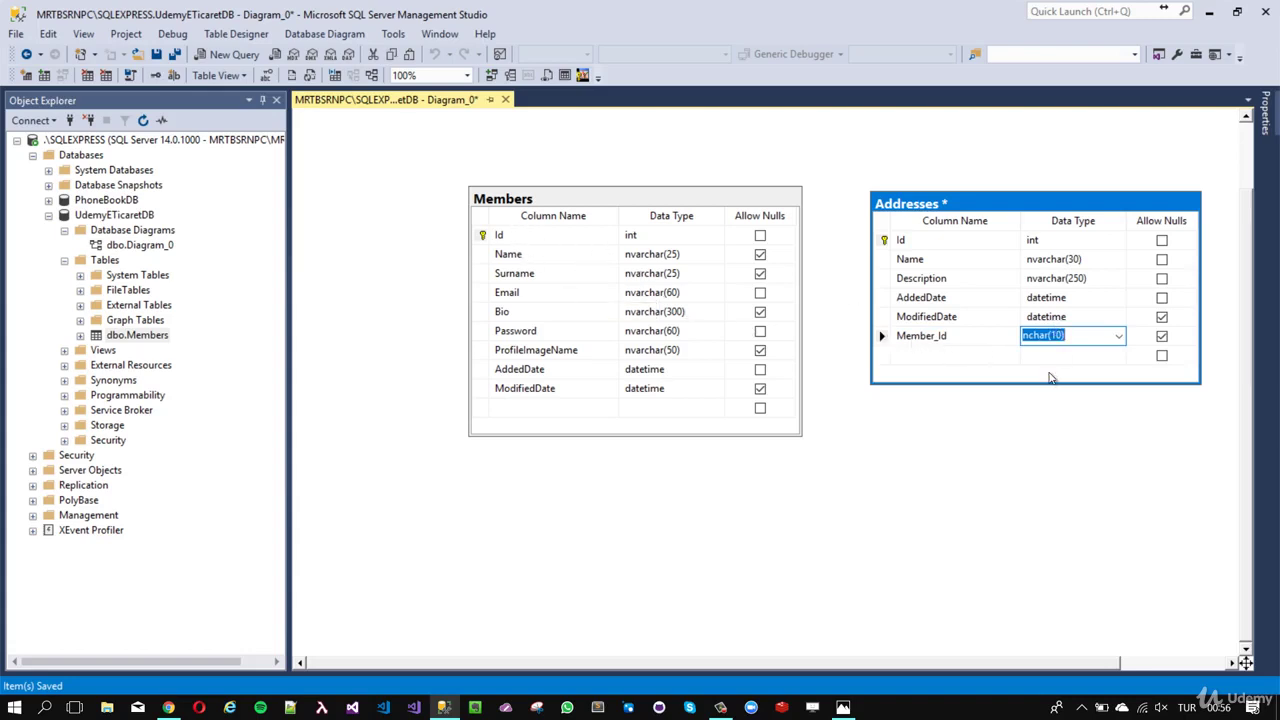
text(int)
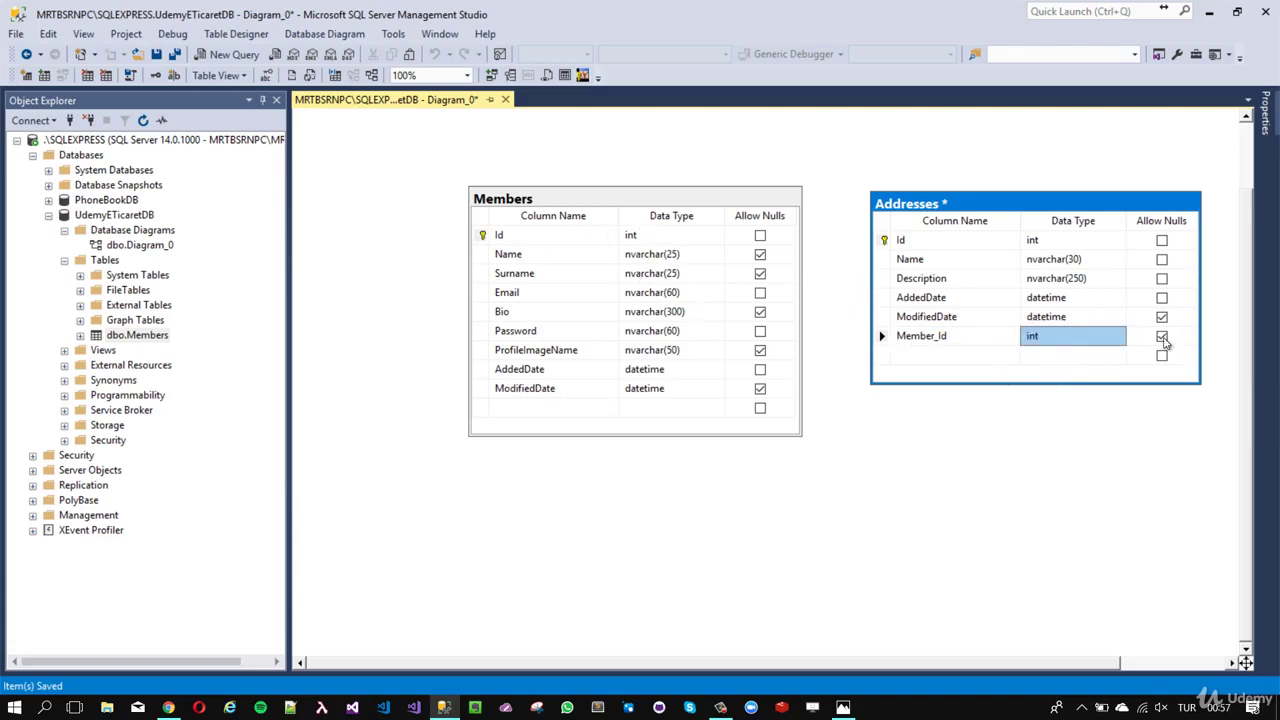
click(1162, 337)
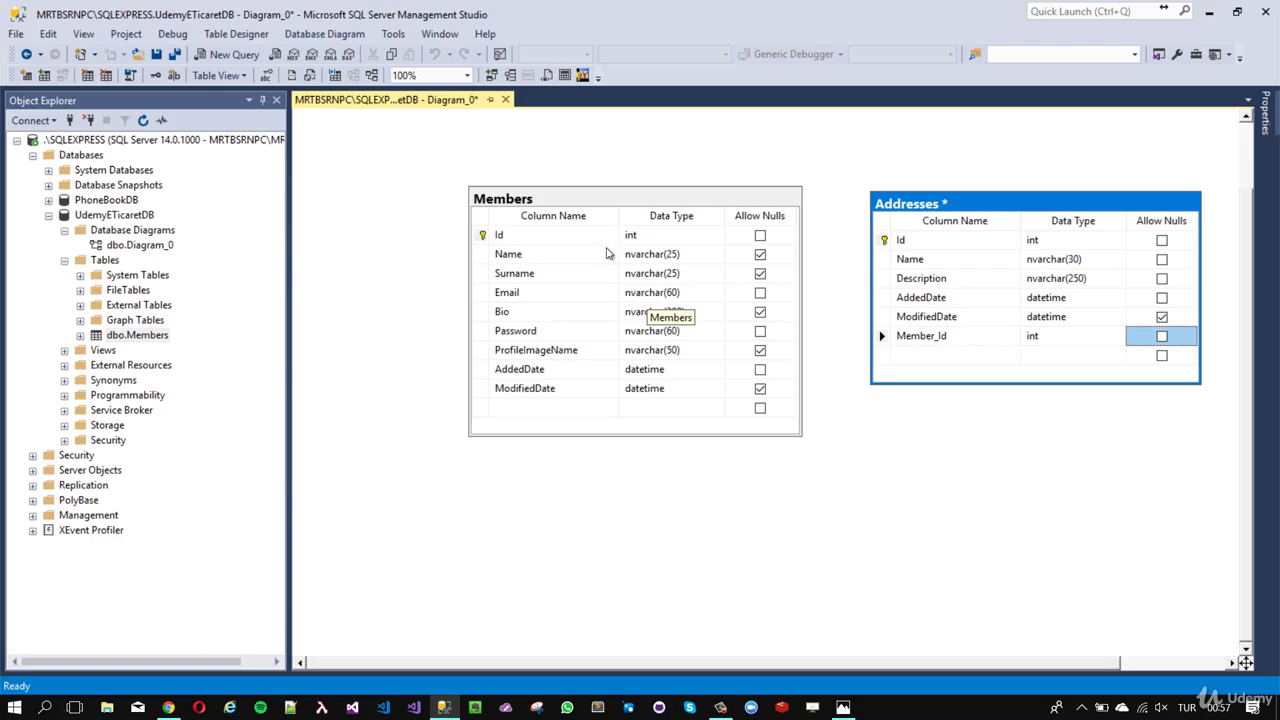
Step: Create a foreign key relationship from the Members table's Id to Member_Id in Addresses, accepting the proposed tables and columns
click(889, 242)
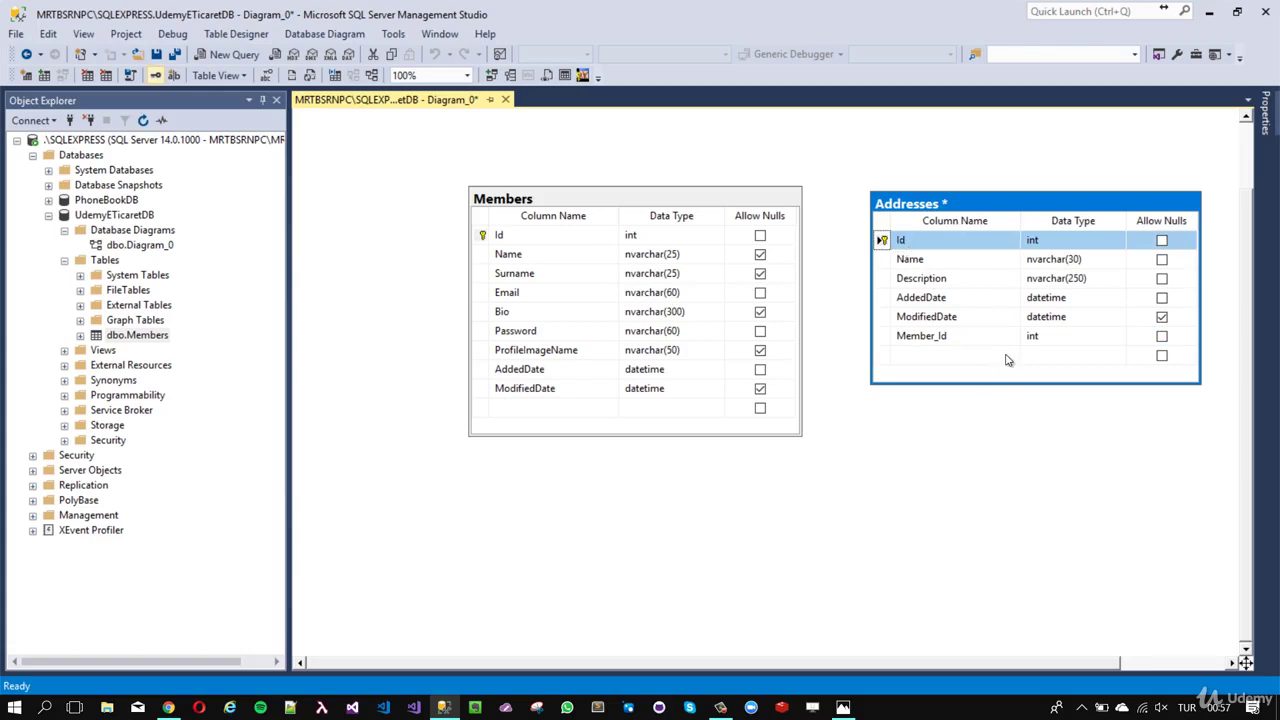
click(986, 451)
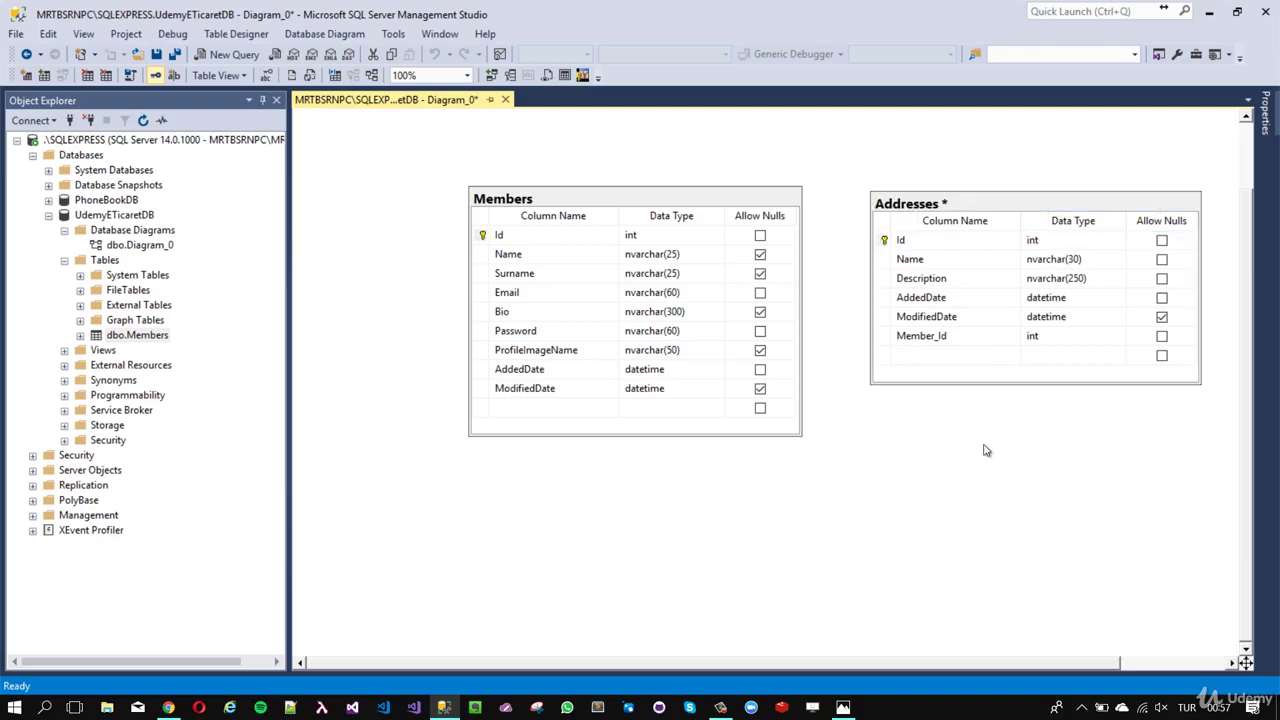
click(482, 237)
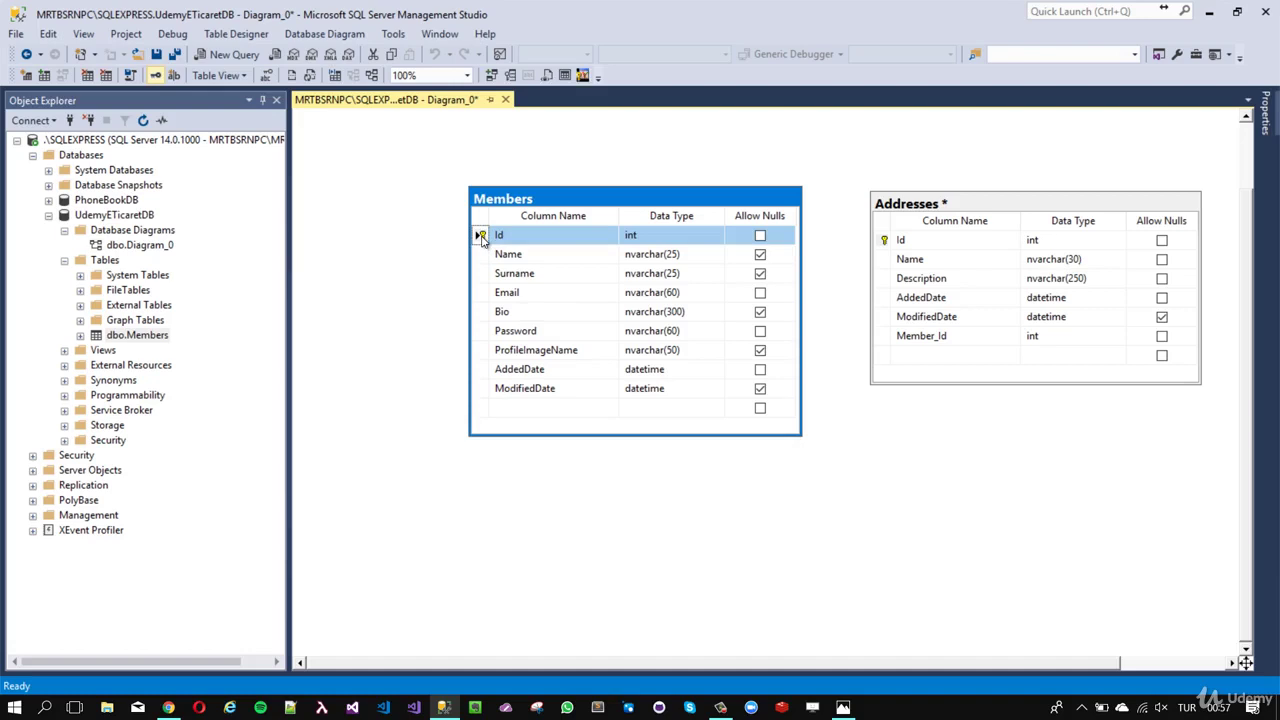
drag(482, 237, 886, 342)
drag(883, 341, 885, 342)
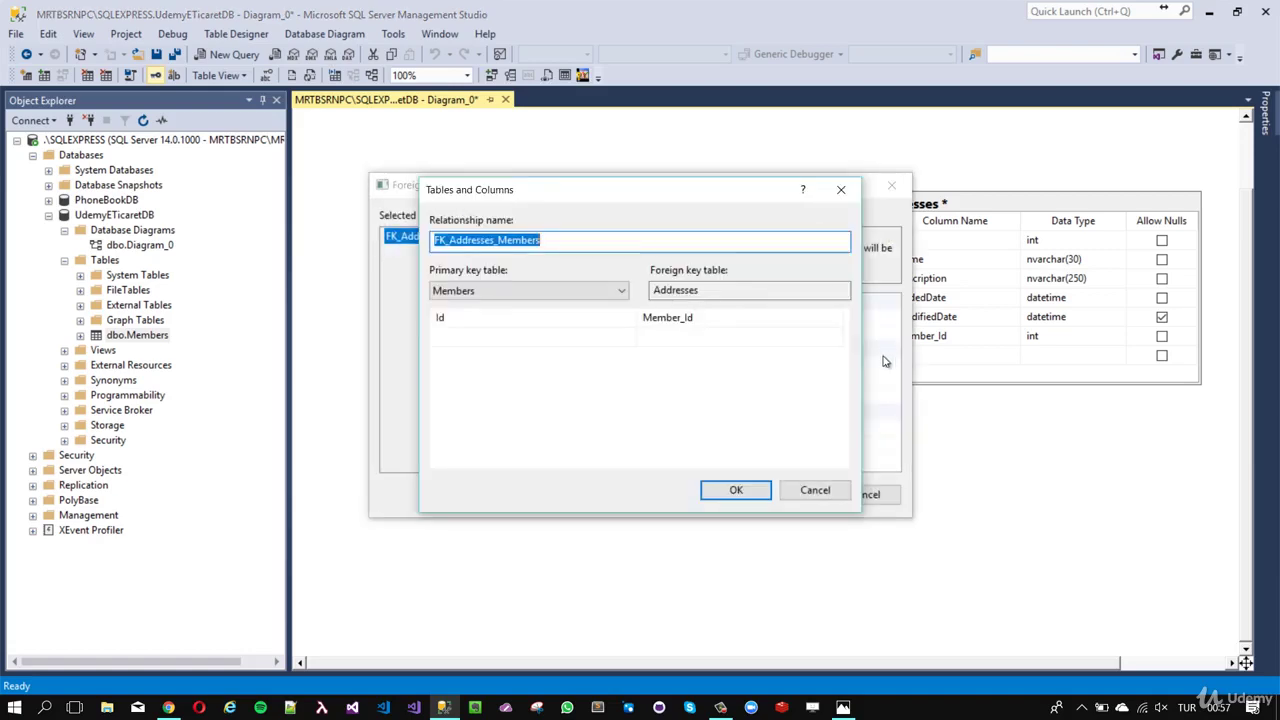
click(757, 492)
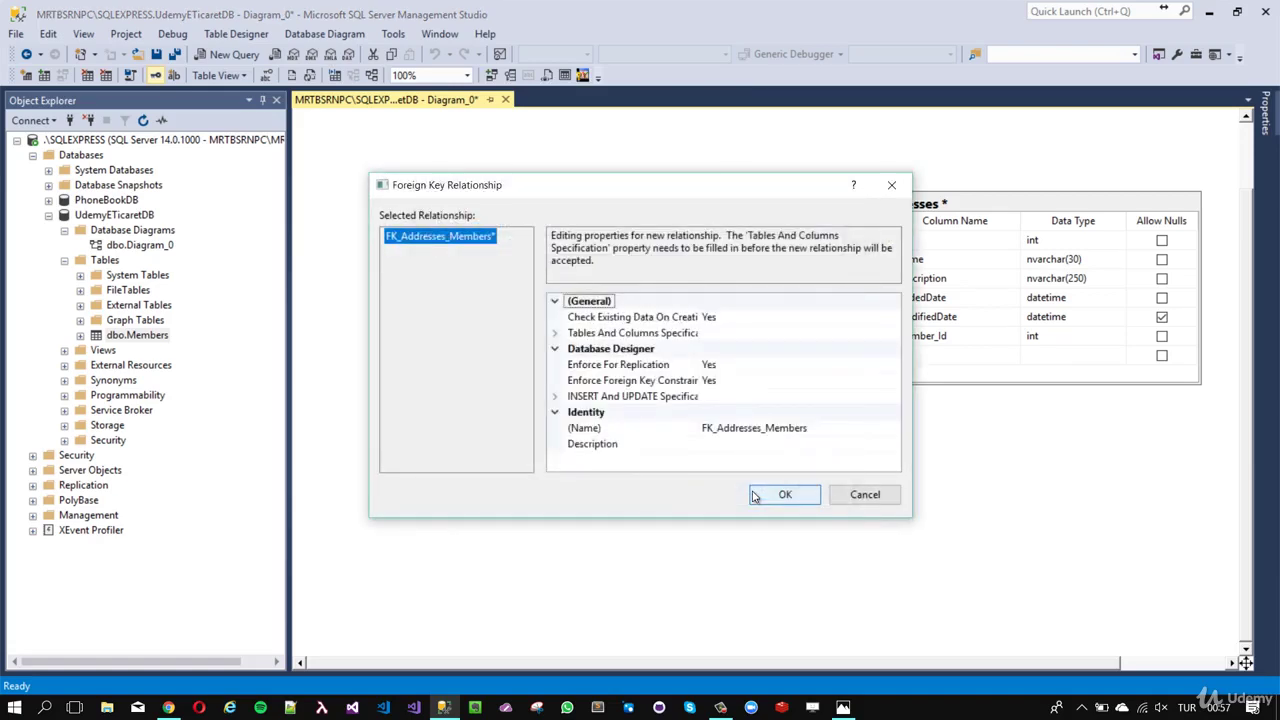
Step: Set both the Delete Rule and the Update Rule of the new foreign key relationship to Cascade and accept it
click(556, 397)
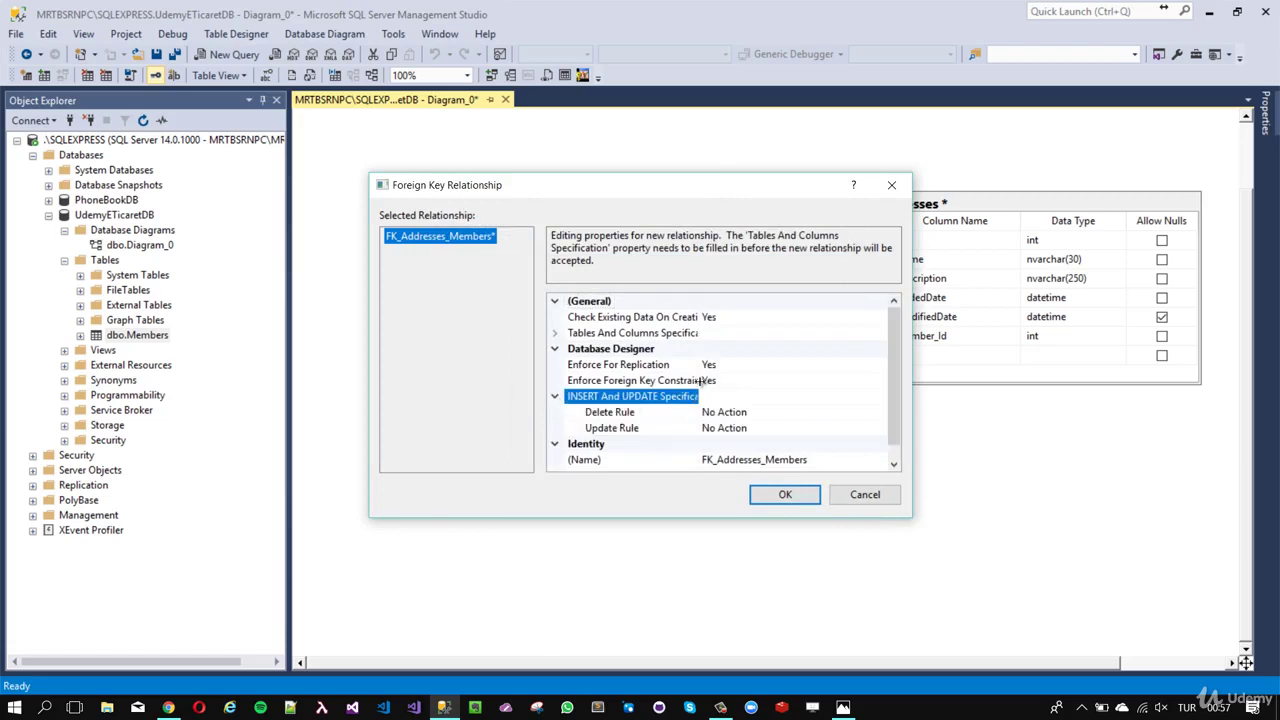
drag(706, 352, 730, 350)
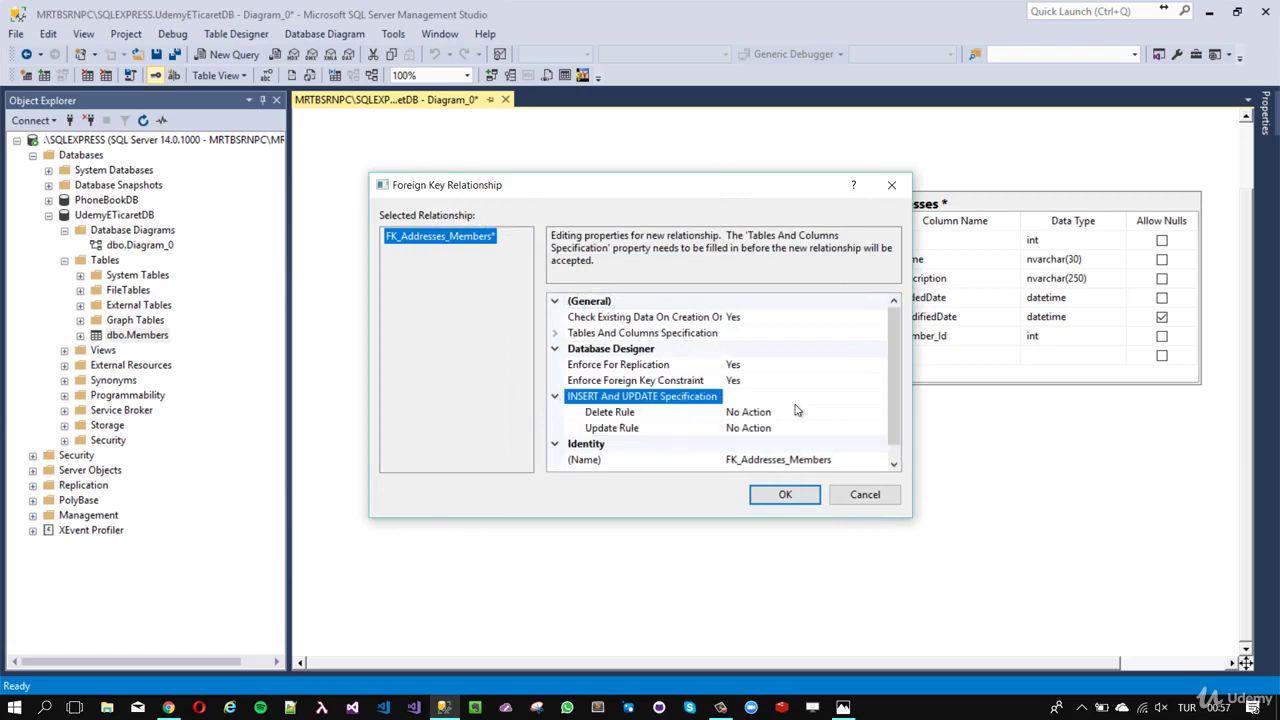
click(835, 412)
click(878, 412)
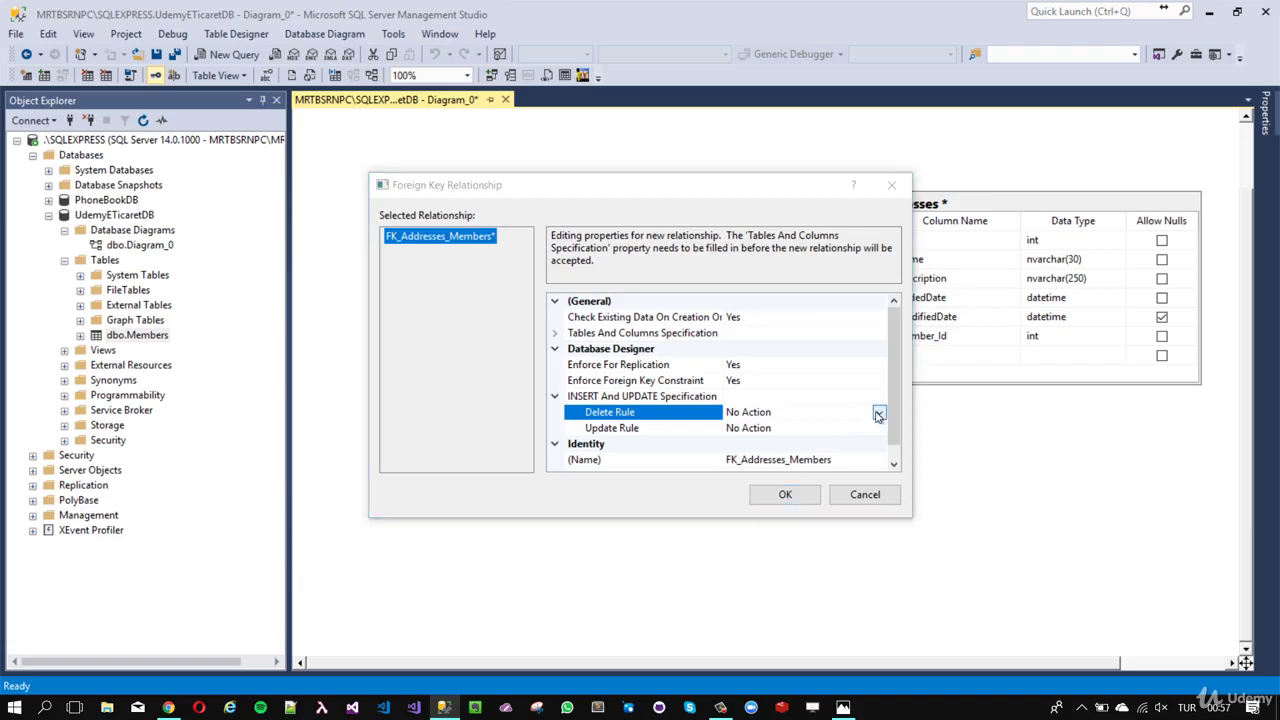
click(808, 443)
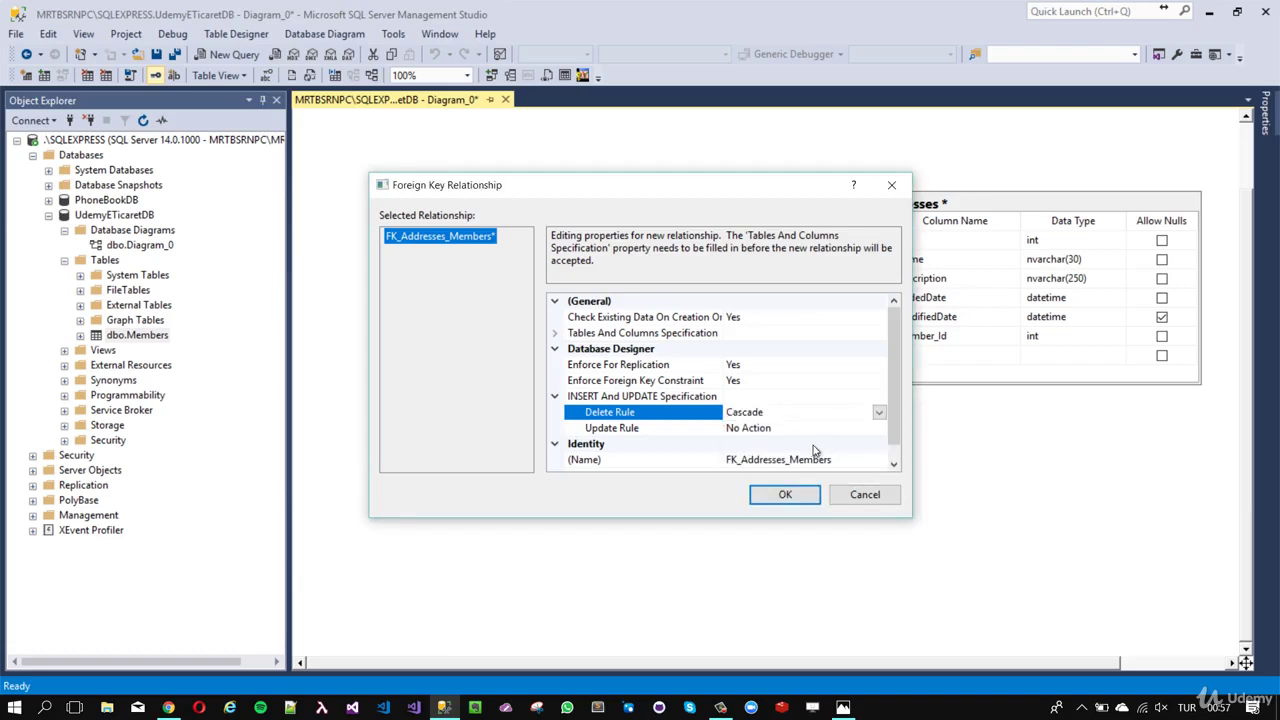
click(867, 431)
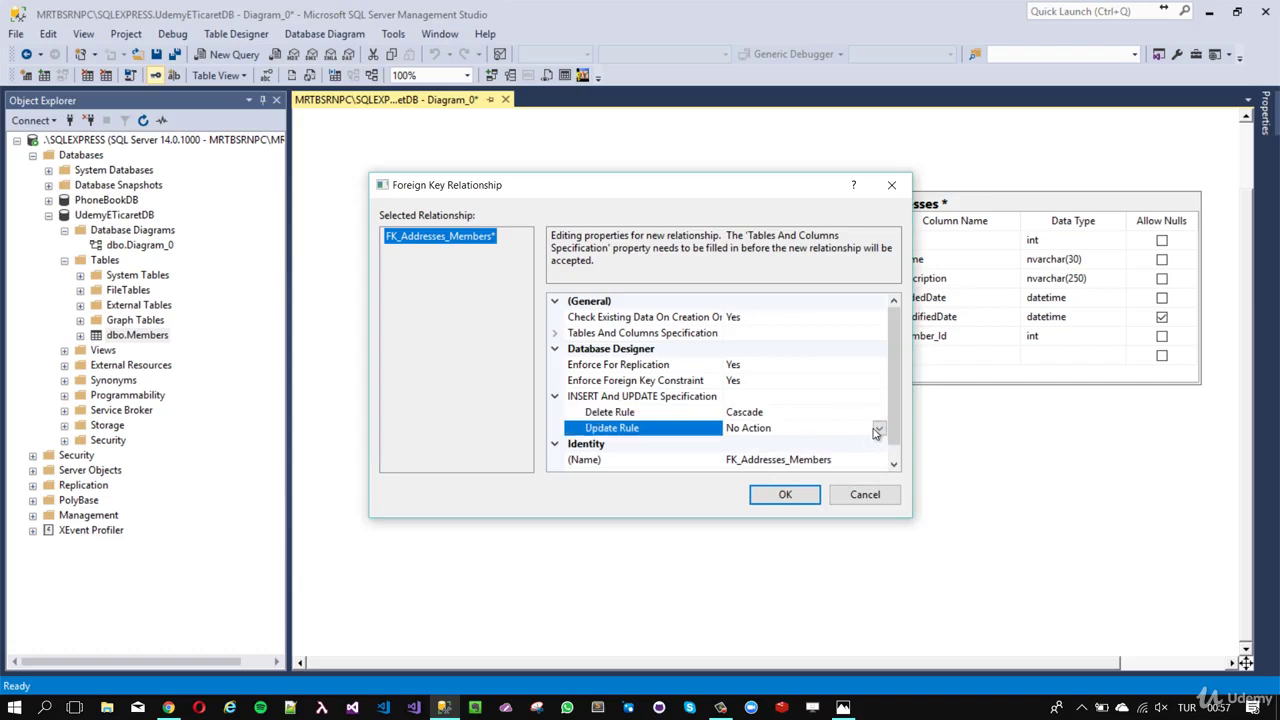
click(878, 430)
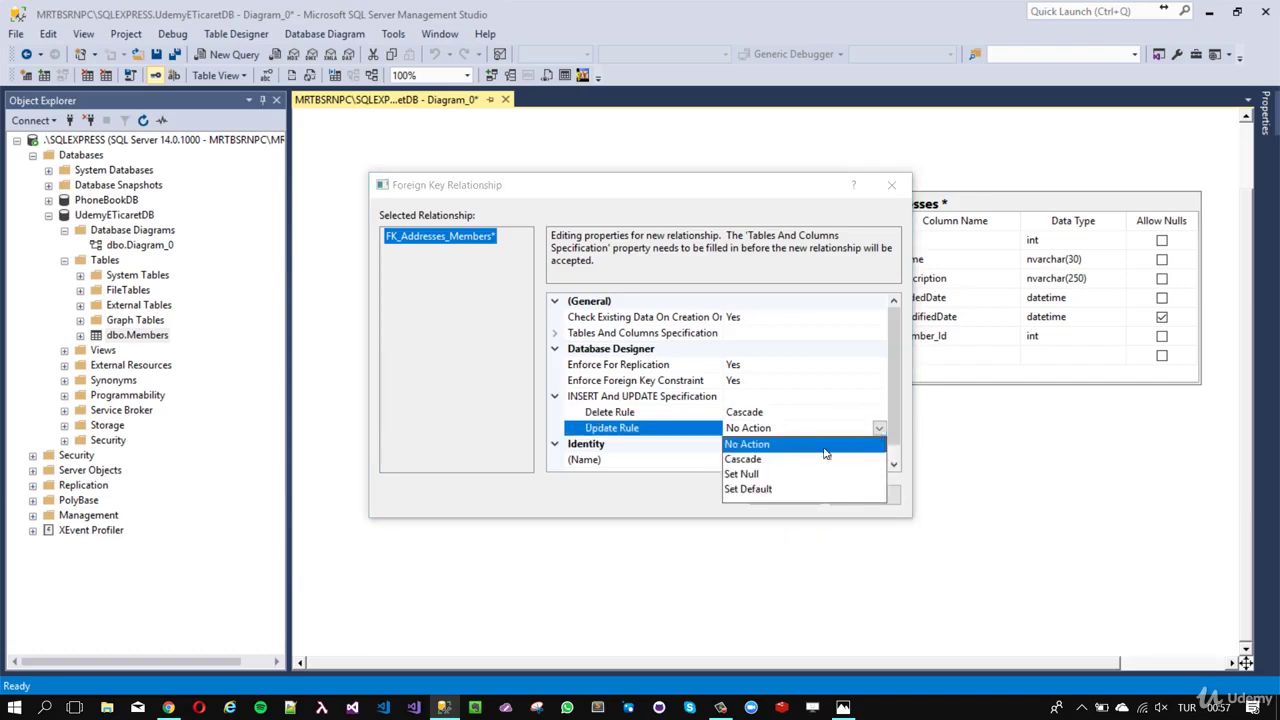
click(798, 460)
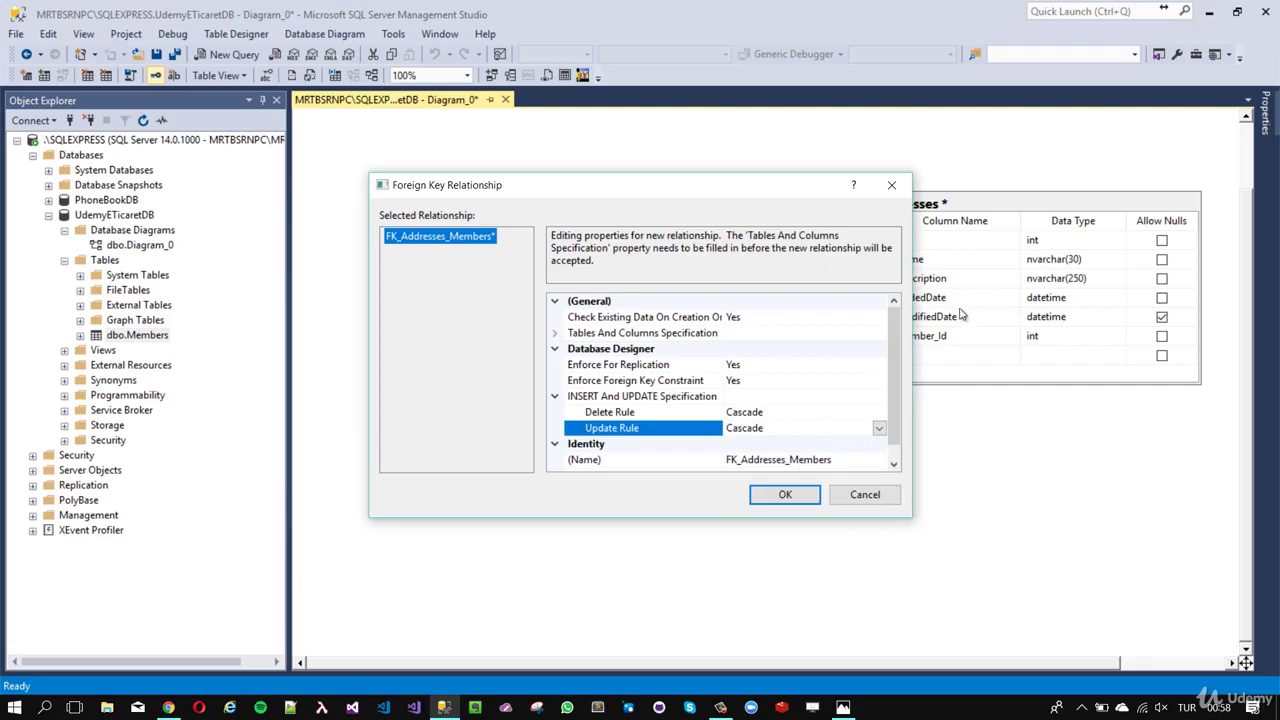
click(787, 495)
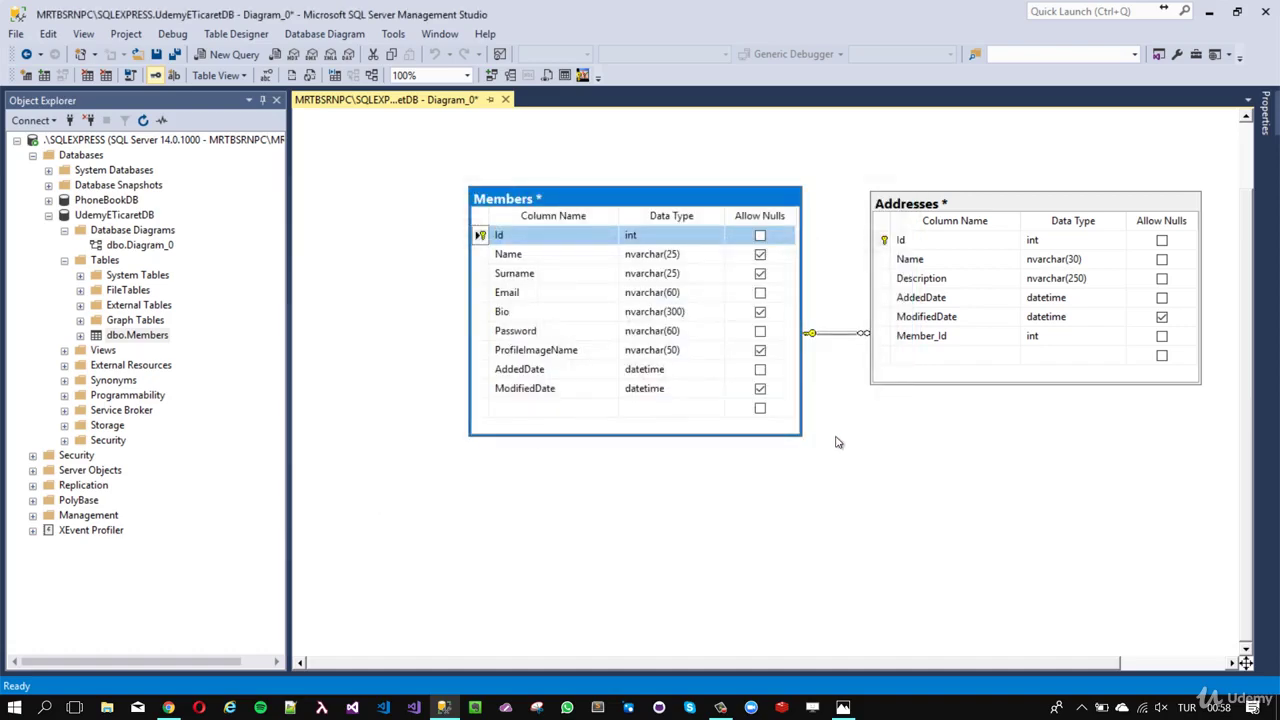
Step: Save the diagram with the Members and Addresses table changes to the database and refresh the UdemyETicaretDB tables list
click(156, 56)
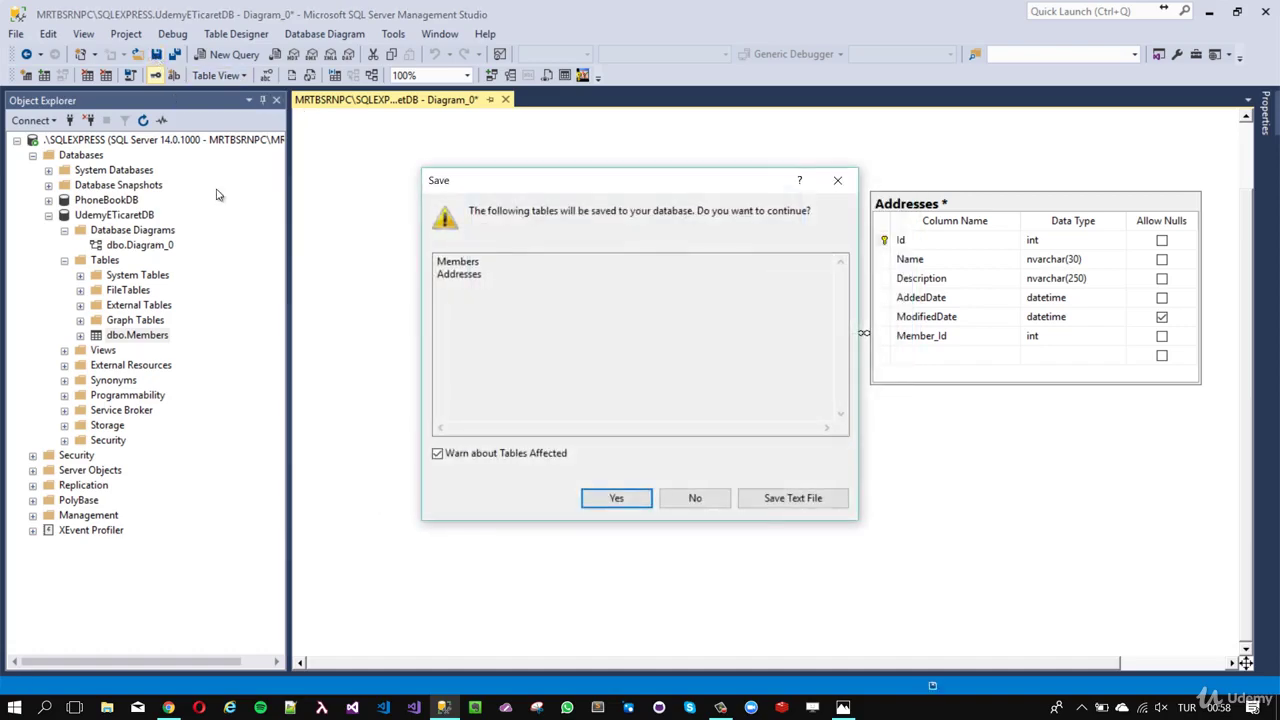
click(616, 498)
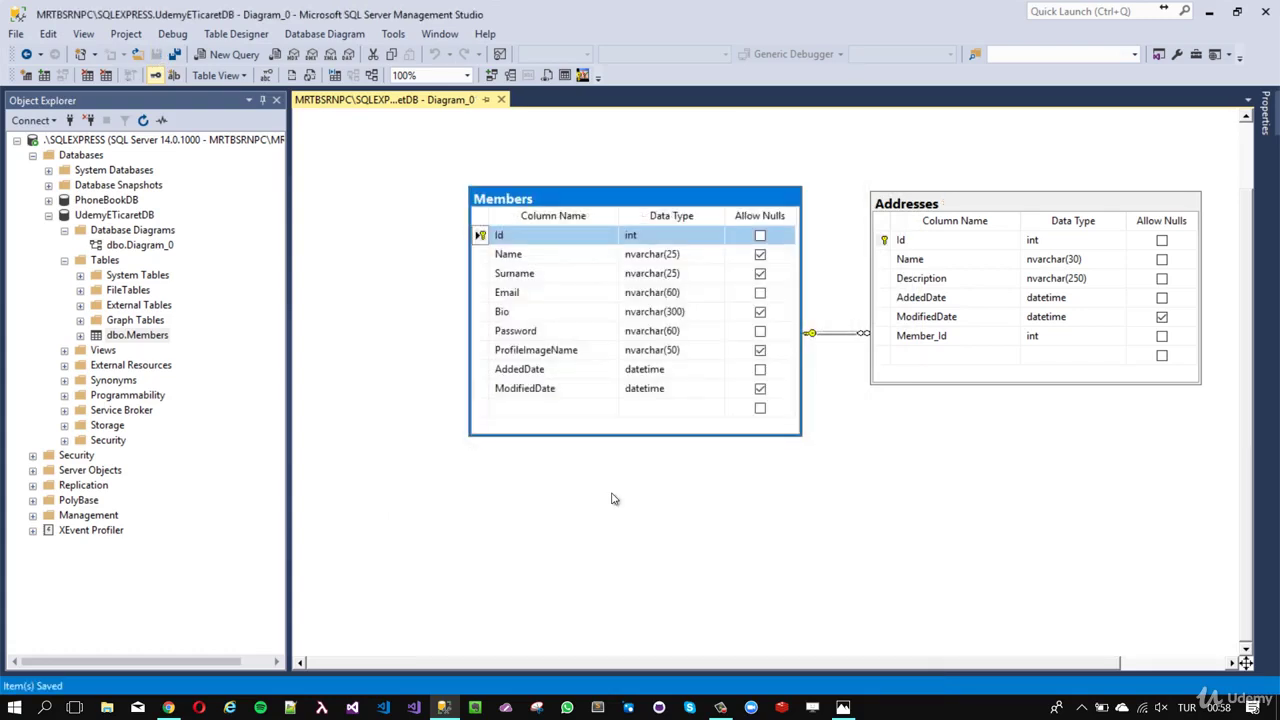
right_click(104, 260)
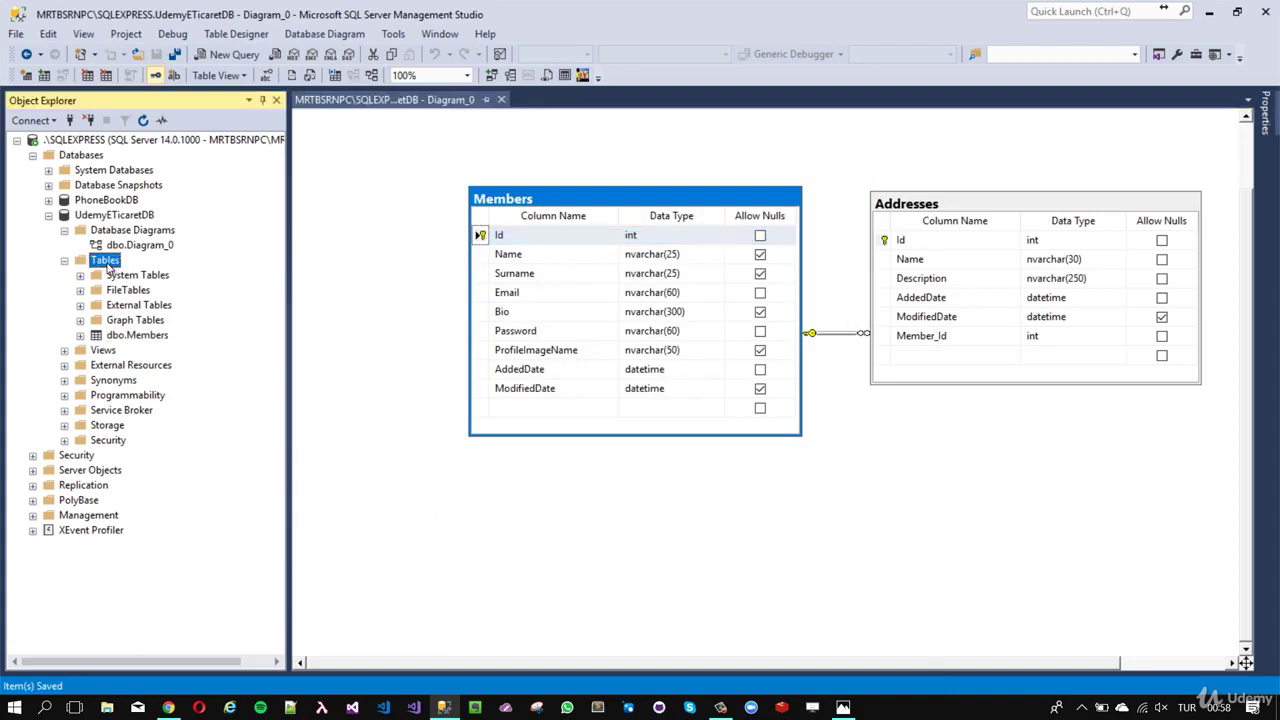
click(140, 438)
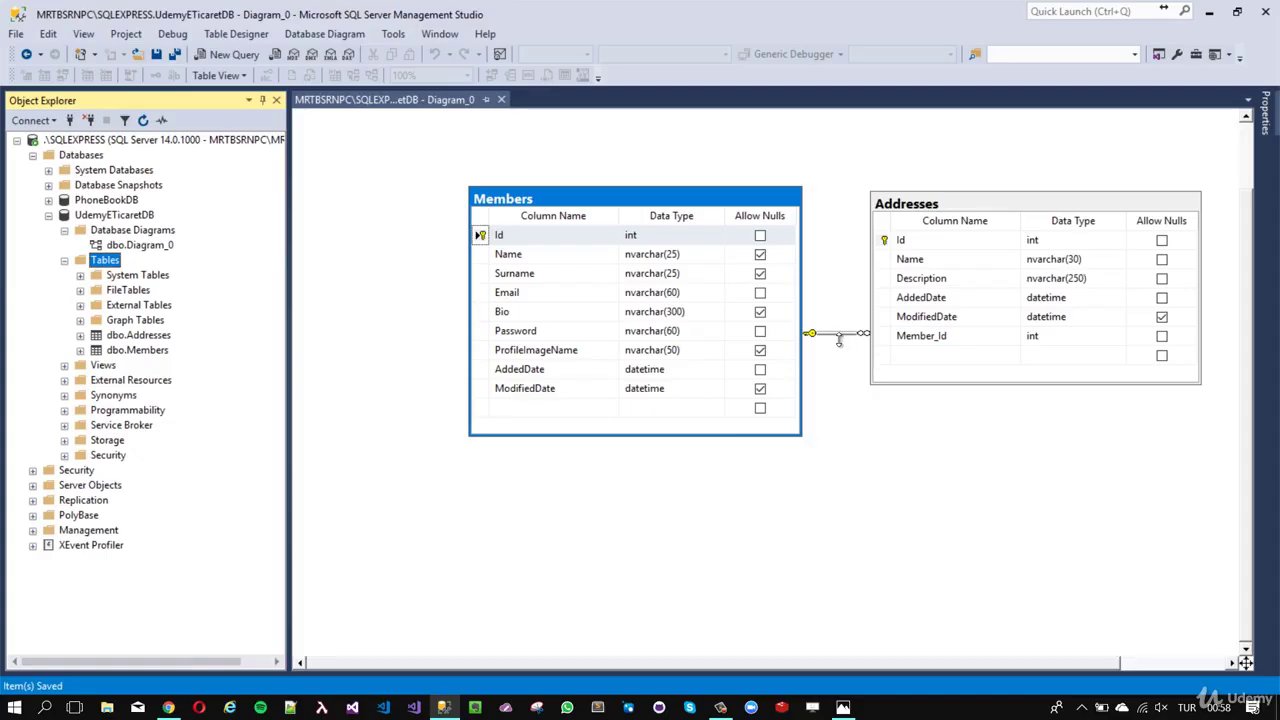
Step: Move the relationship line between Members and Addresses up to the table headers and save the diagram
drag(839, 334, 851, 200)
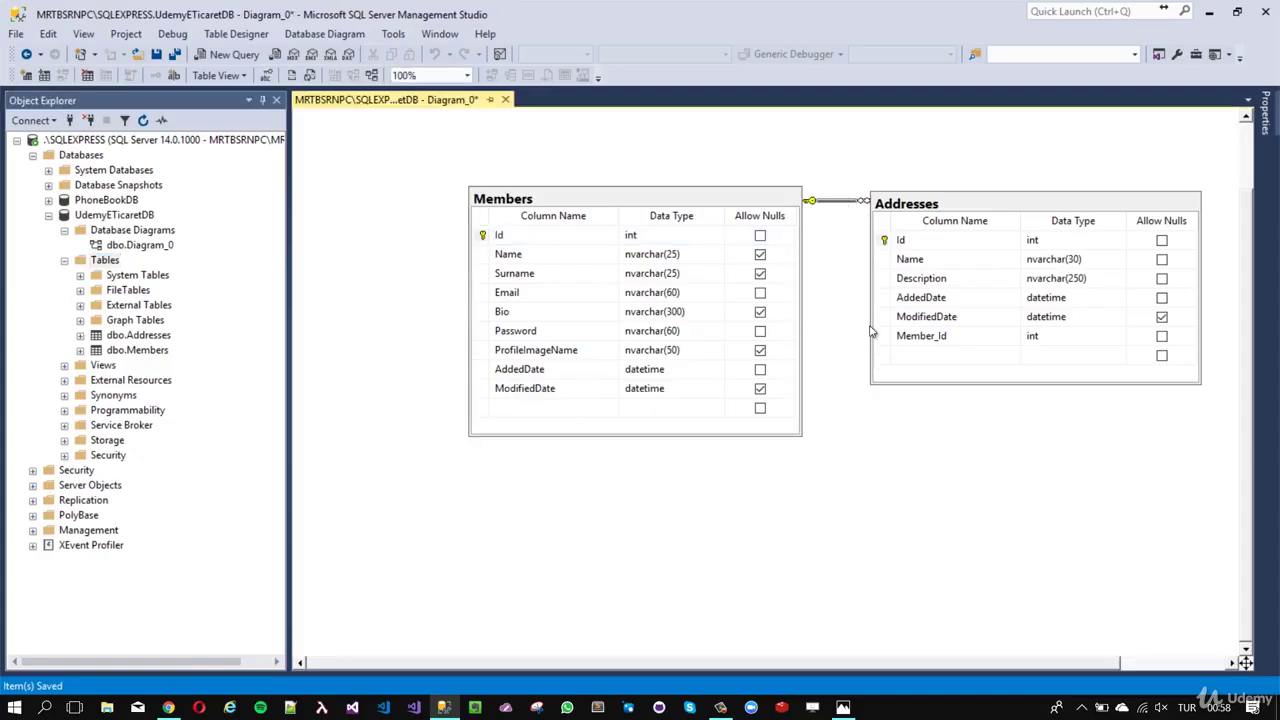
click(897, 464)
key(ctrl+s)
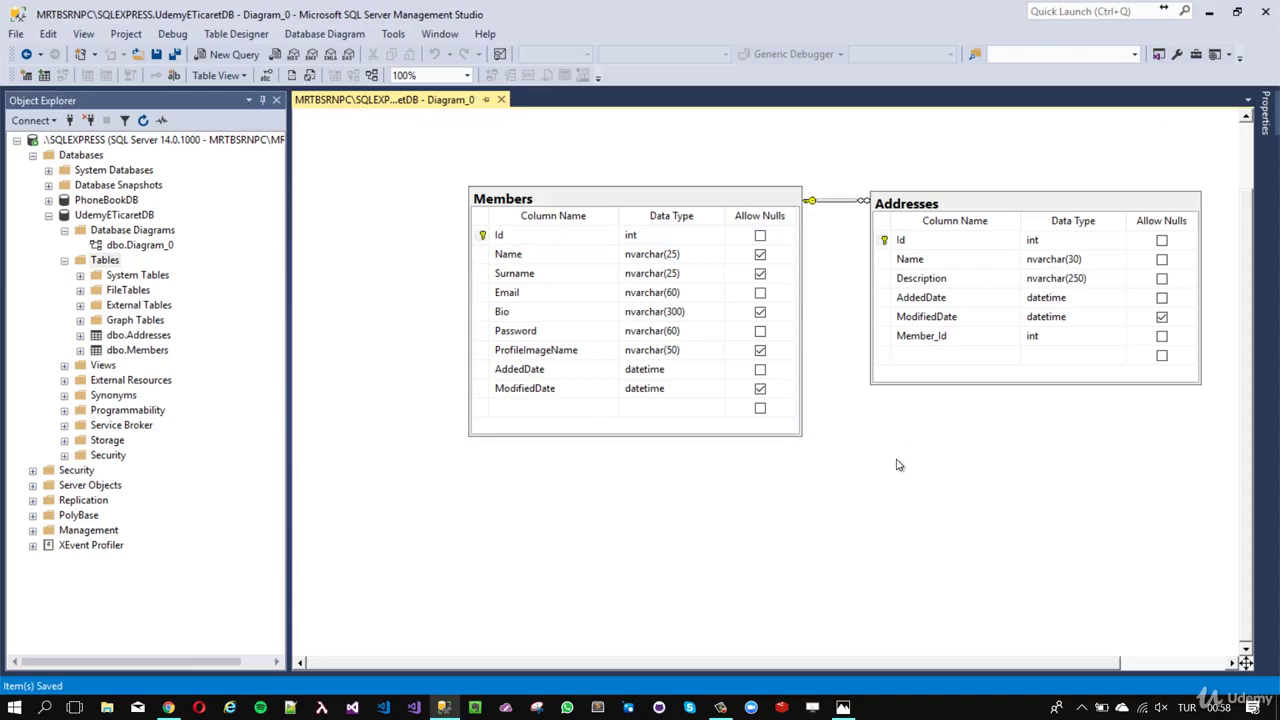